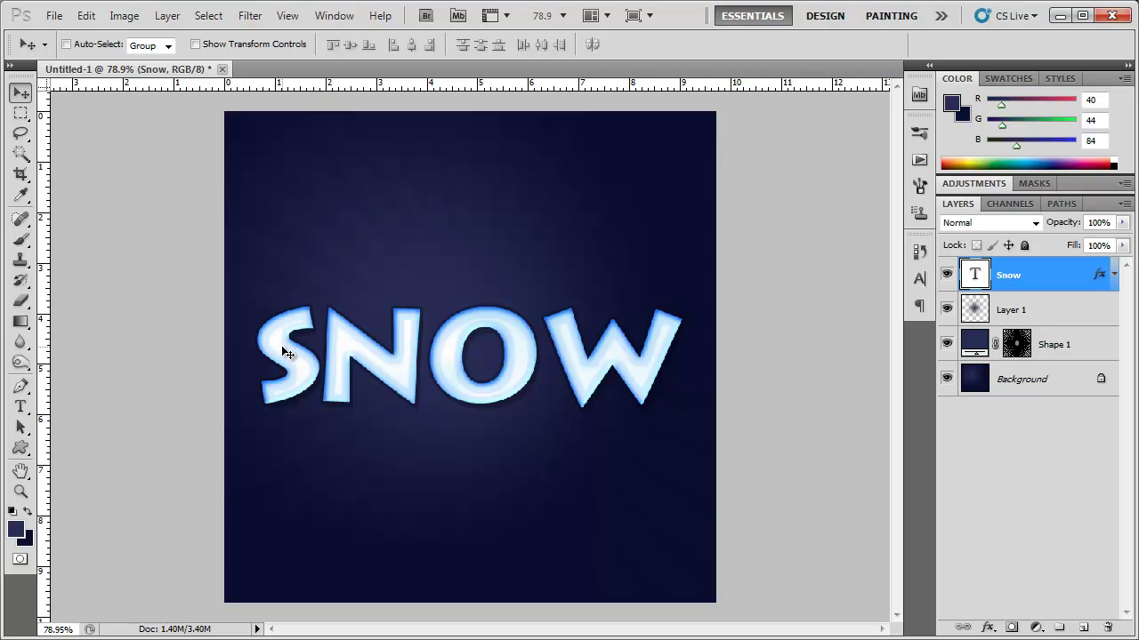
Bring up the New document dialog from the File menu and move it aside.
{"action": "left_click", "coordinate": [54, 15]}
{"action": "left_click", "coordinate": [71, 36]}
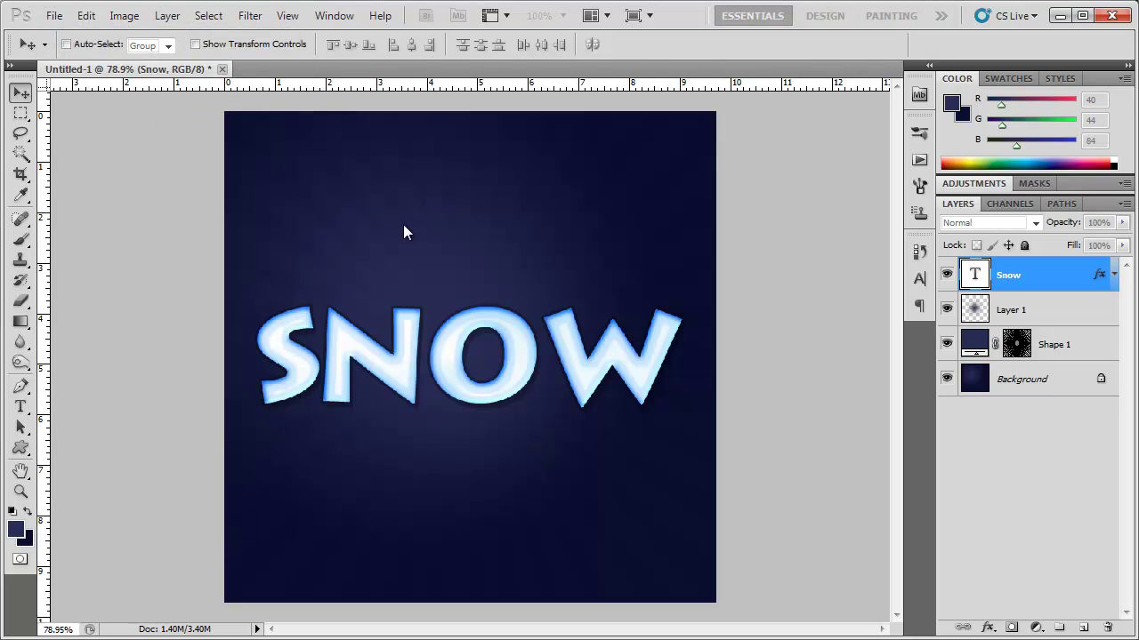
{"action": "left_click_drag", "start_coordinate": [345, 119], "coordinate": [403, 159]}
Create a new 700 × 700 pixel blank document.
{"action": "double_click", "coordinate": [336, 263]}
{"action": "type", "text": "700"}
{"action": "key", "text": "Tab"}
{"action": "key", "text": "Tab"}
{"action": "type", "text": "700"}
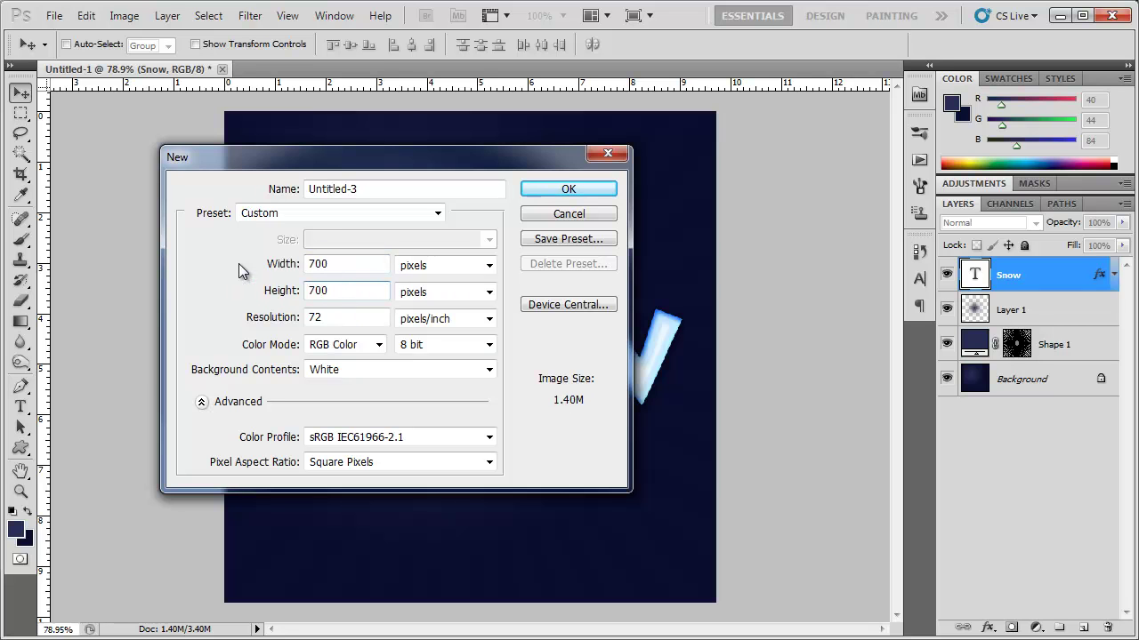
{"action": "key", "text": "Return"}
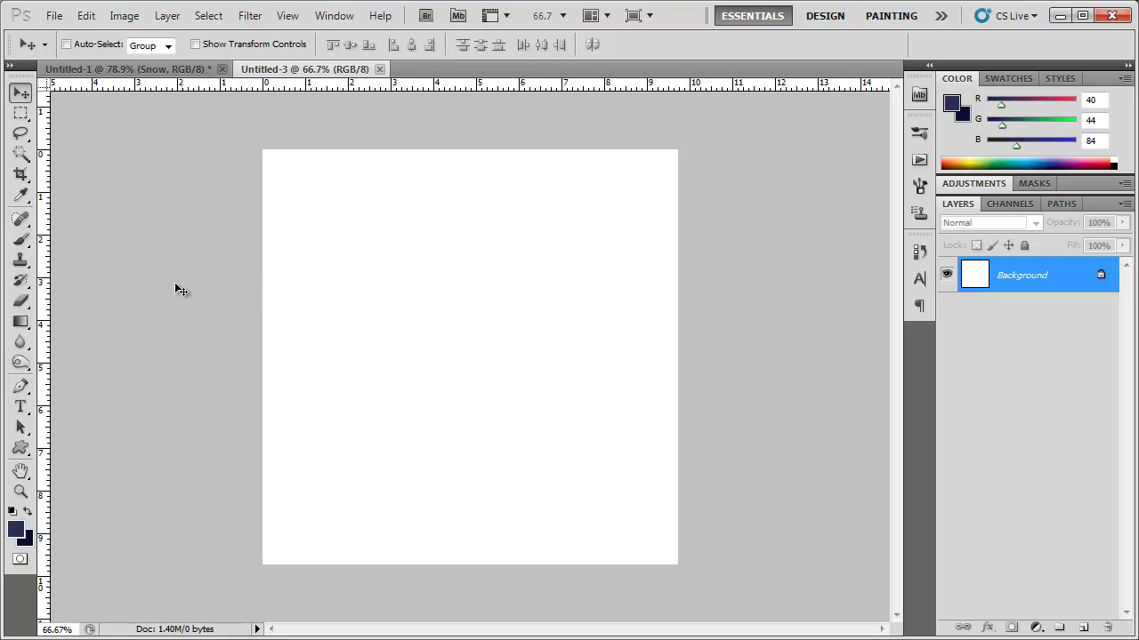
Set the background colour to 0a0d2e and the foreground colour to 282c54.
{"action": "left_click", "coordinate": [25, 540]}
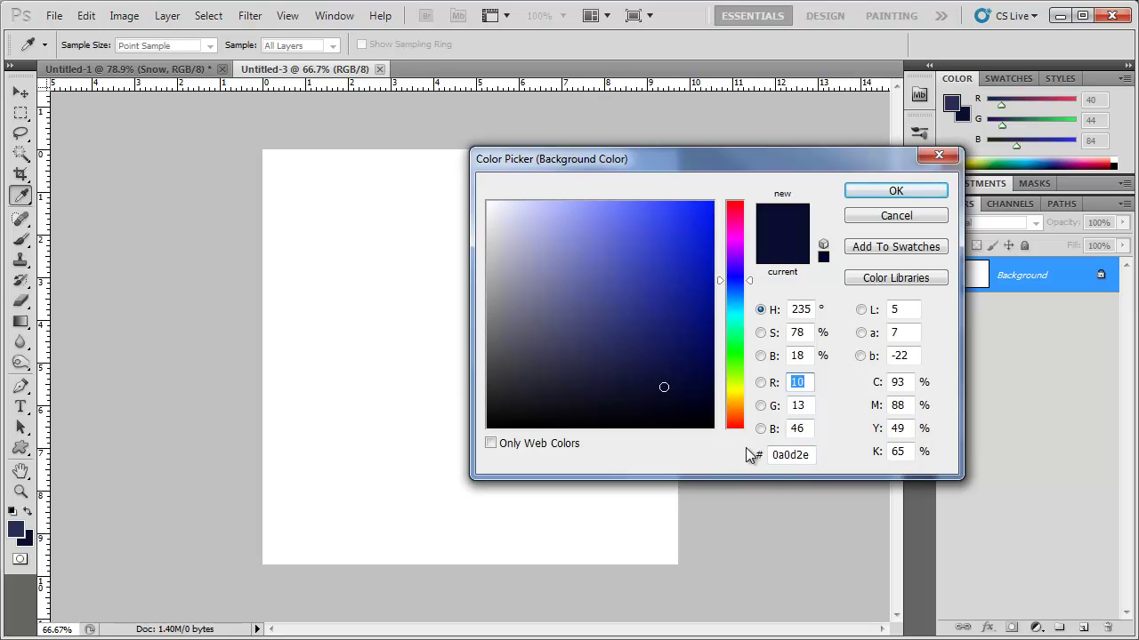
{"action": "left_click", "coordinate": [919, 195]}
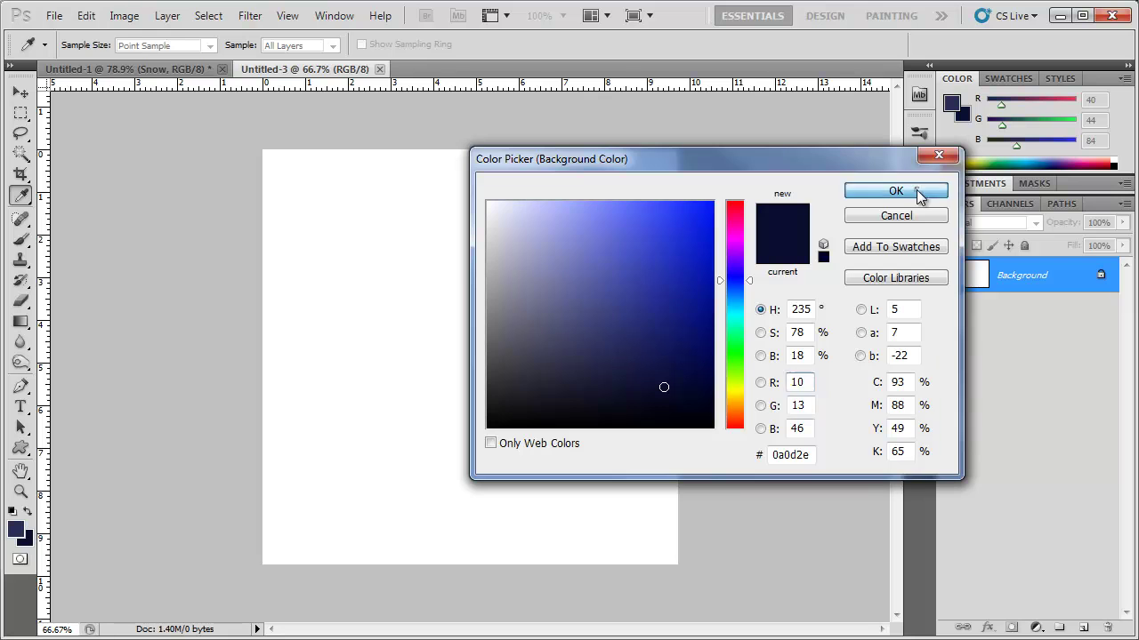
{"action": "left_click", "coordinate": [18, 531]}
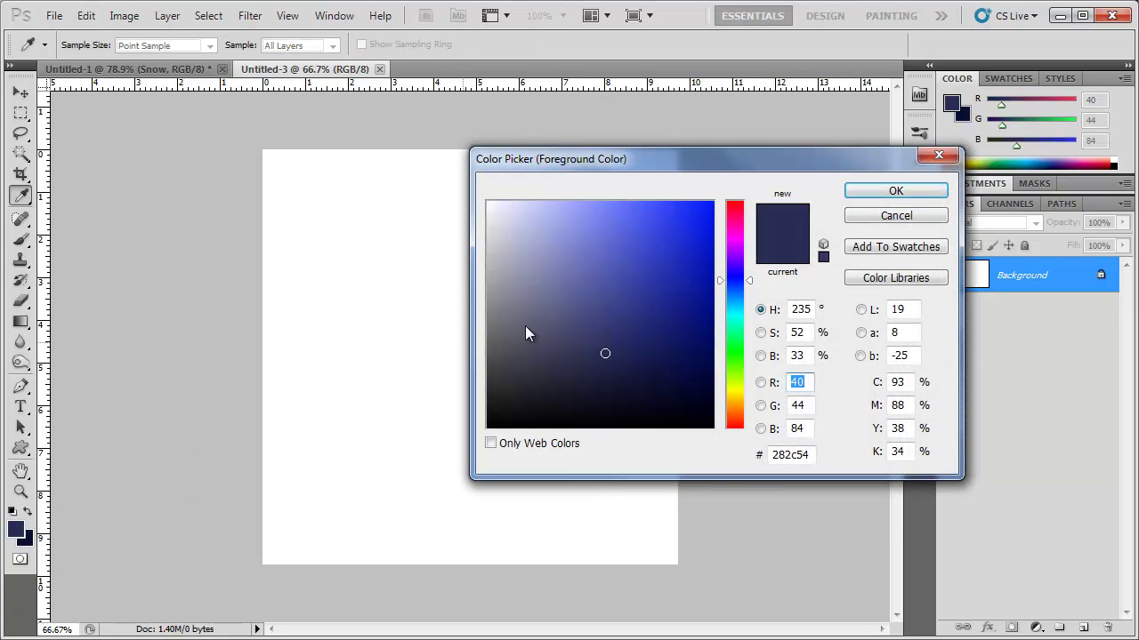
{"action": "left_click", "coordinate": [810, 455]}
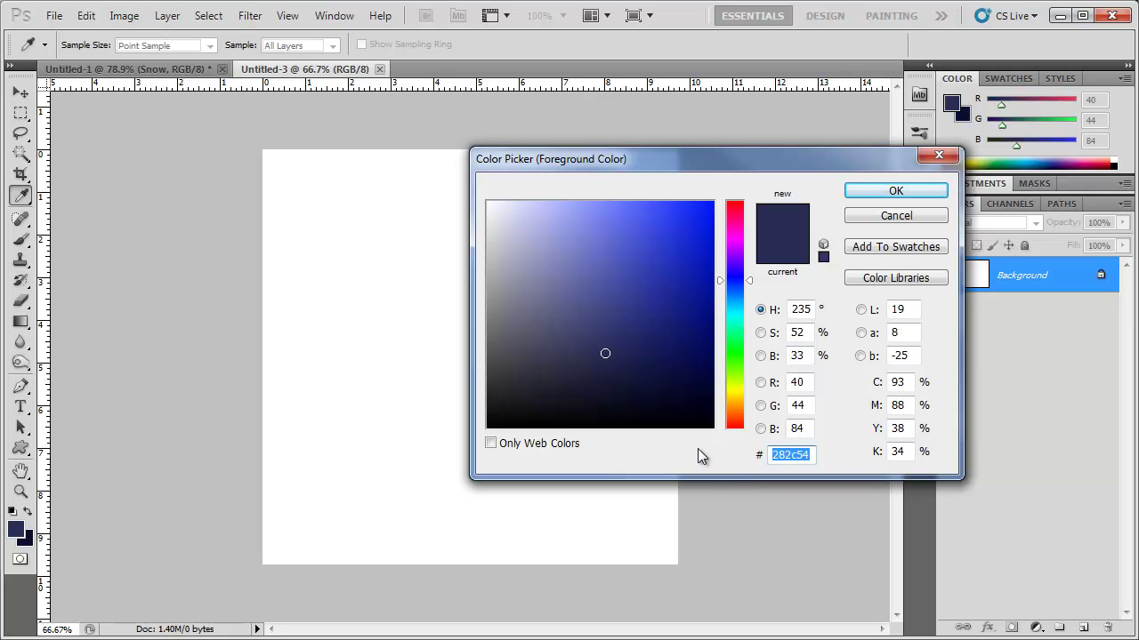
{"action": "left_click", "coordinate": [887, 189]}
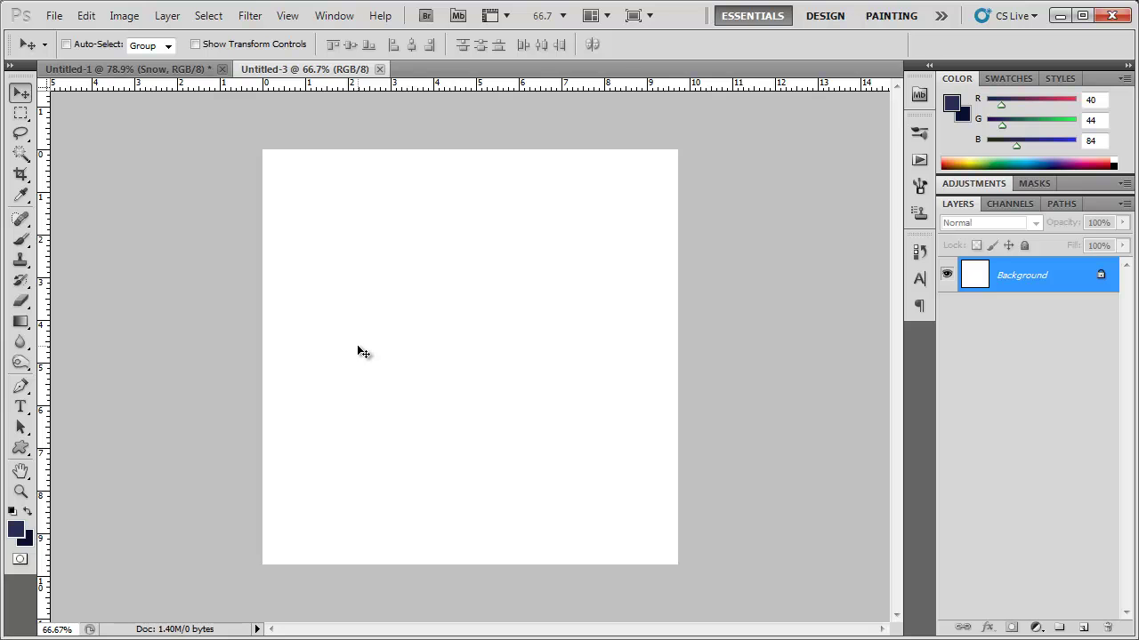
Fill the canvas with a radial Foreground to Background navy gradient spreading from the centre.
{"action": "left_click", "coordinate": [24, 326]}
{"action": "right_click", "coordinate": [26, 330]}
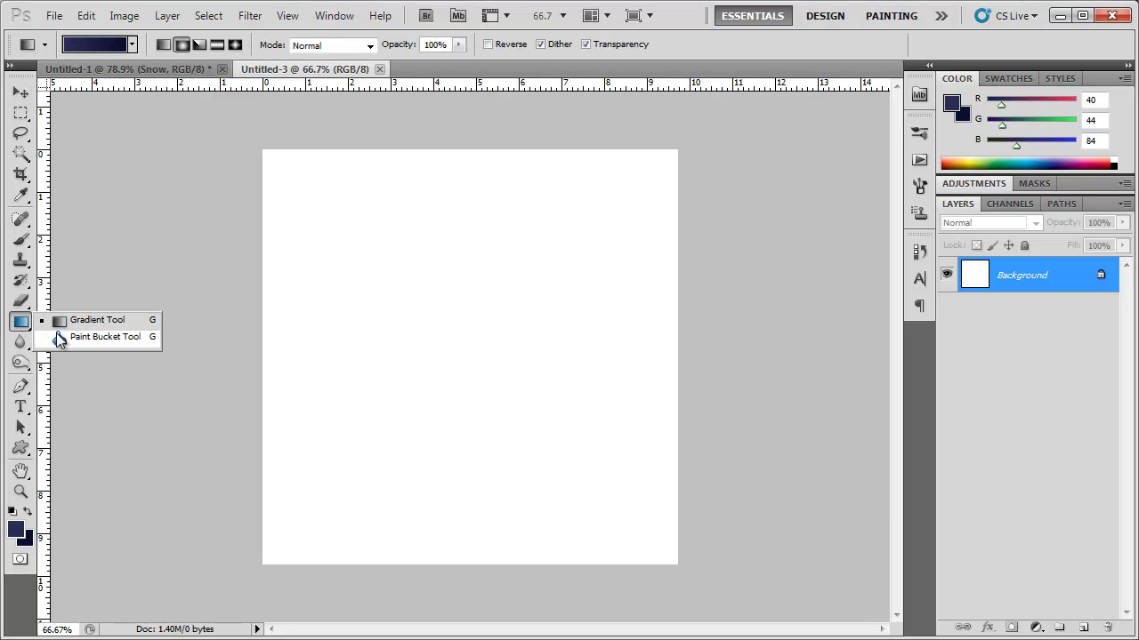
{"action": "left_click", "coordinate": [68, 326]}
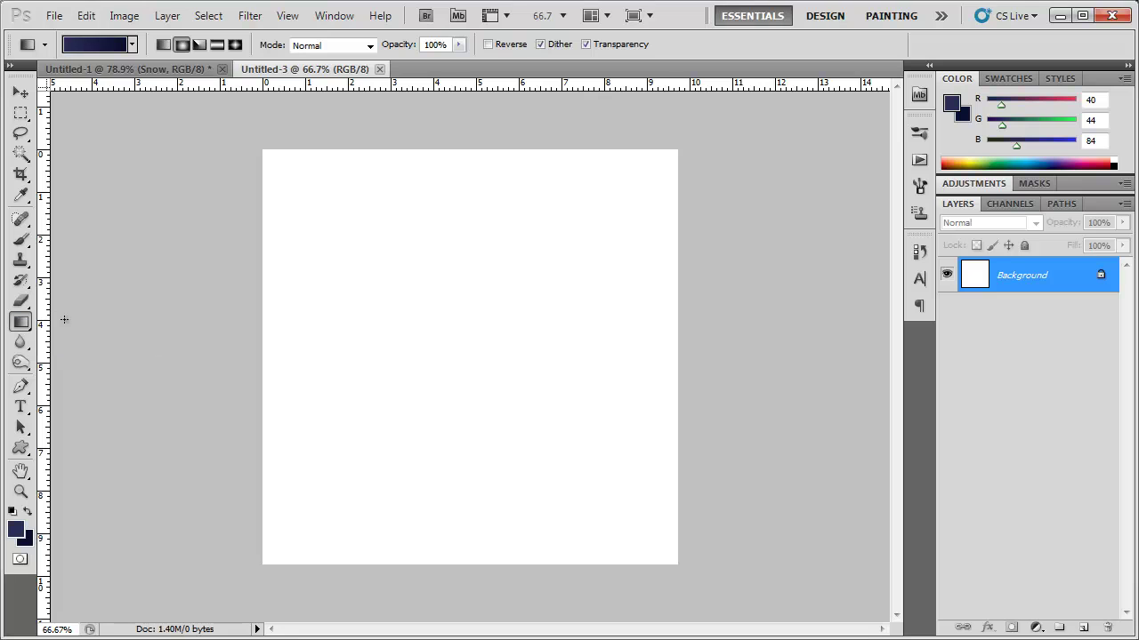
{"action": "left_click", "coordinate": [132, 45]}
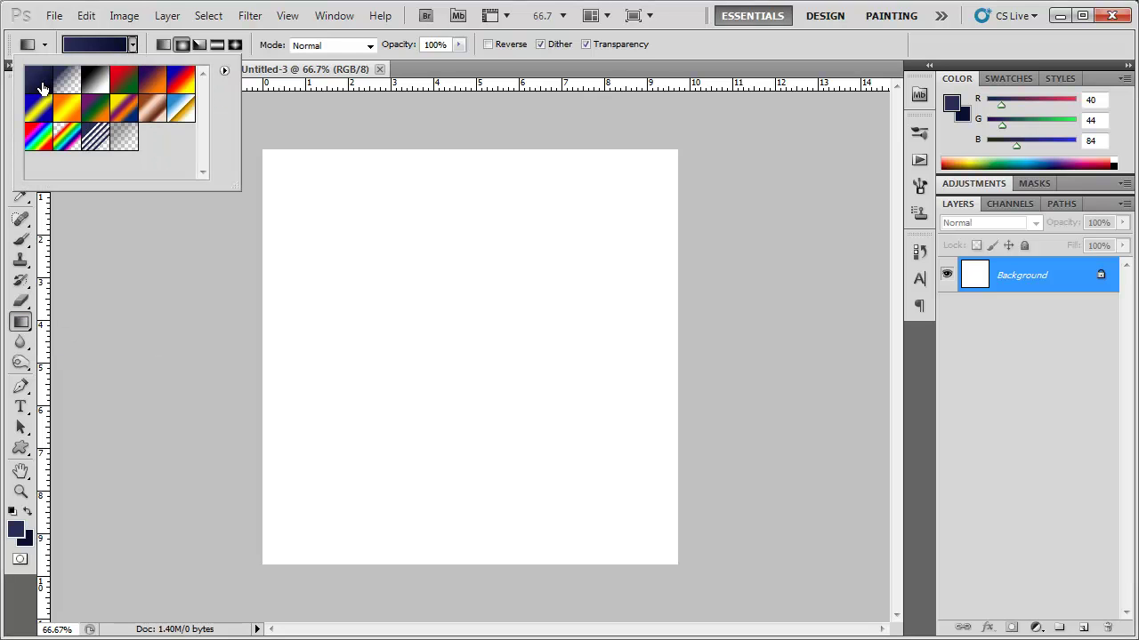
{"action": "left_click", "coordinate": [42, 88]}
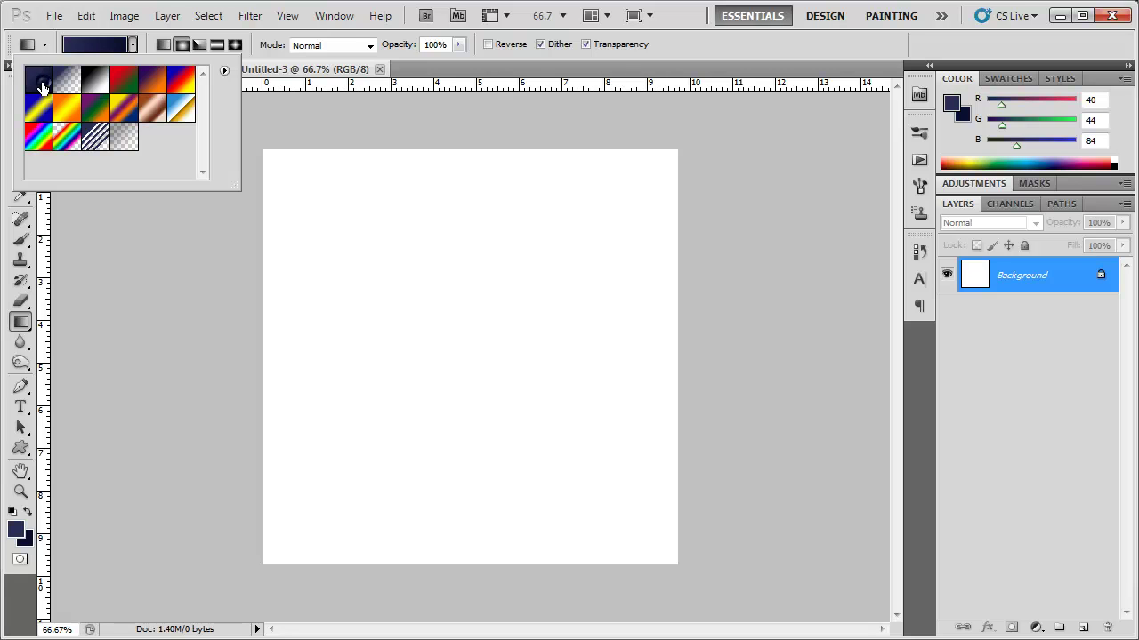
{"action": "left_click", "coordinate": [182, 48]}
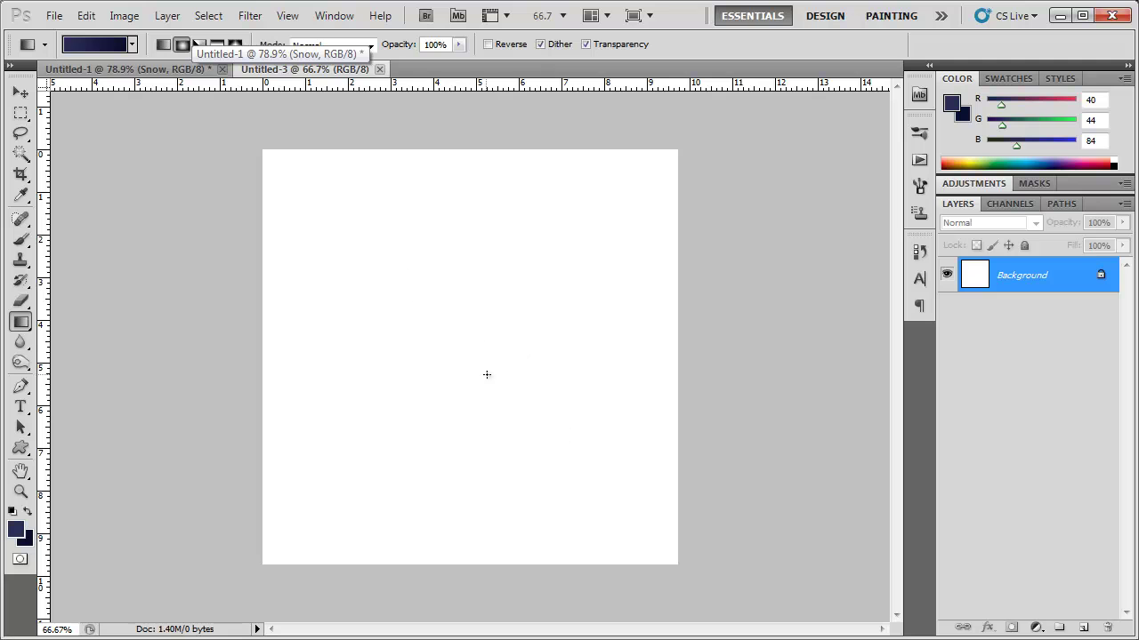
{"action": "left_click_drag", "start_coordinate": [395, 285], "coordinate": [604, 507]}
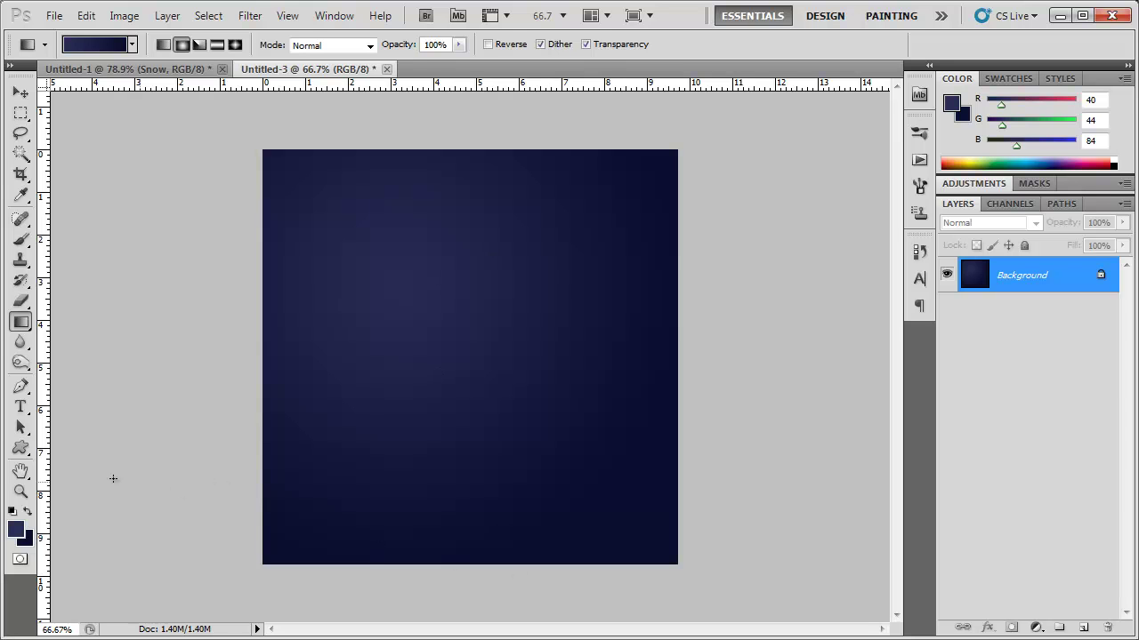
Draw a huge Registration Target 2 custom shape over the canvas as navy sunburst rays.
{"action": "left_click", "coordinate": [21, 449]}
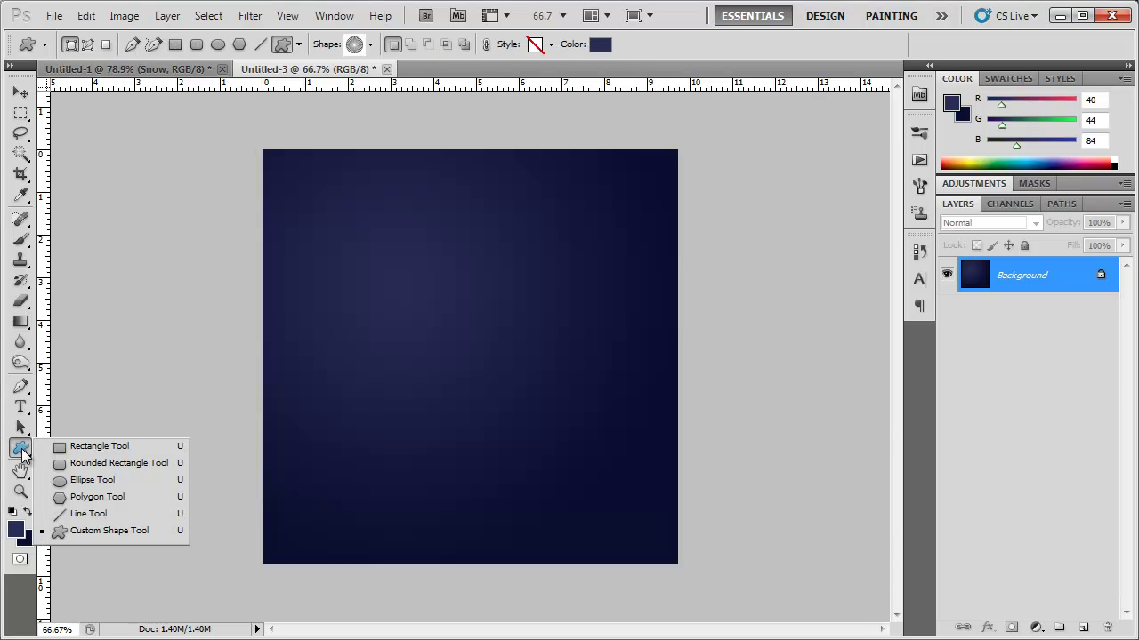
{"action": "left_click", "coordinate": [64, 531]}
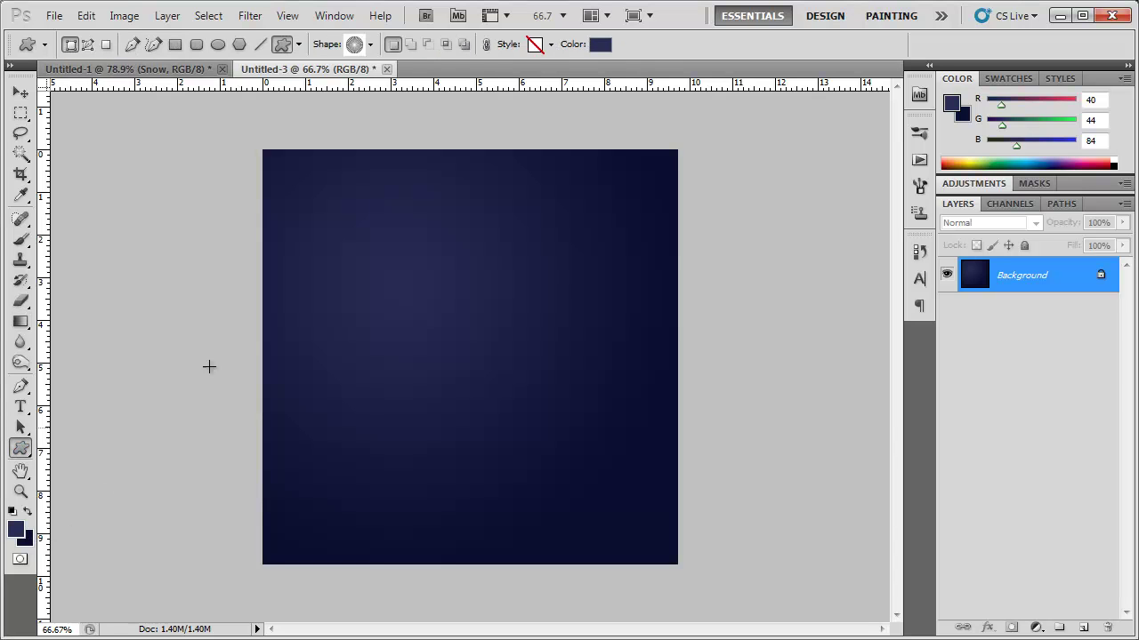
{"action": "left_click", "coordinate": [371, 43]}
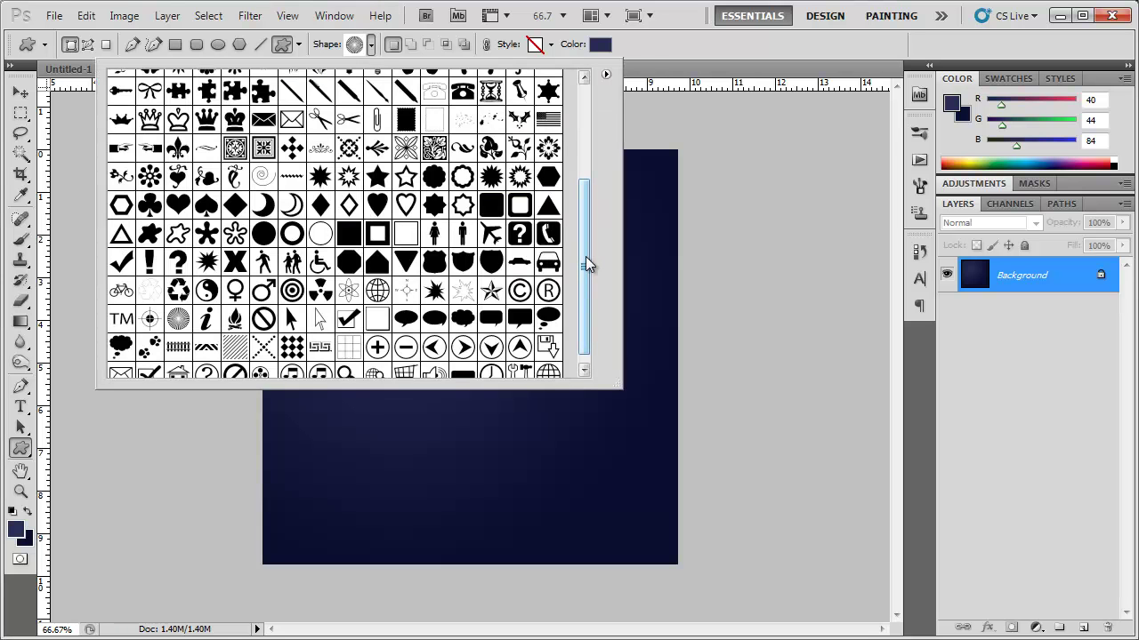
{"action": "scroll", "coordinate": [585, 267], "scroll_direction": "down", "scroll_amount": 1}
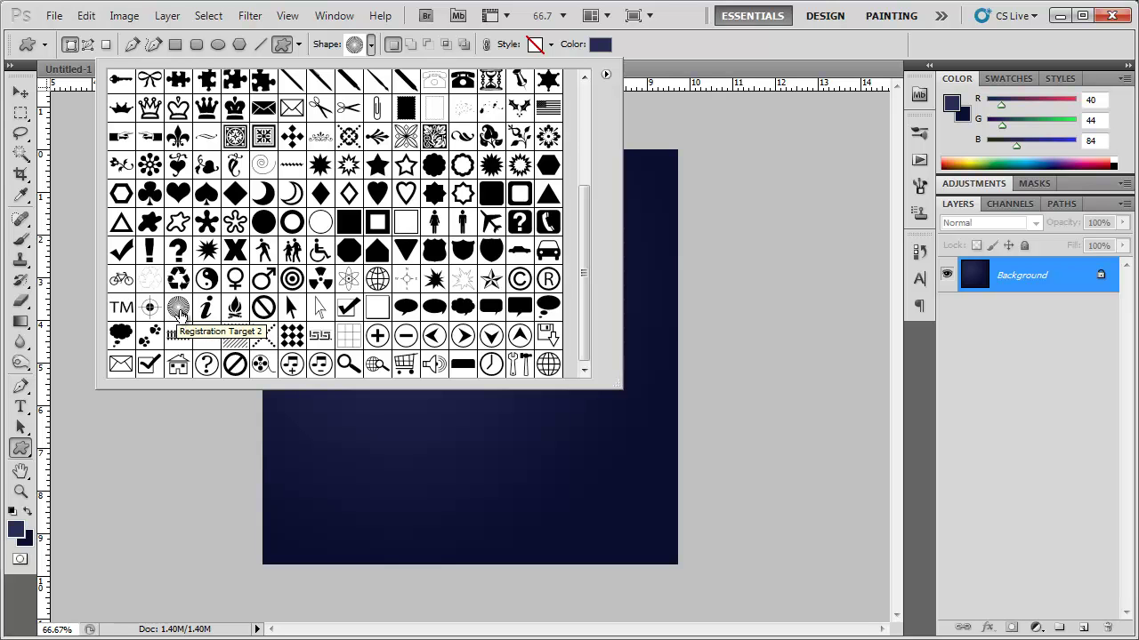
{"action": "left_click", "coordinate": [703, 49]}
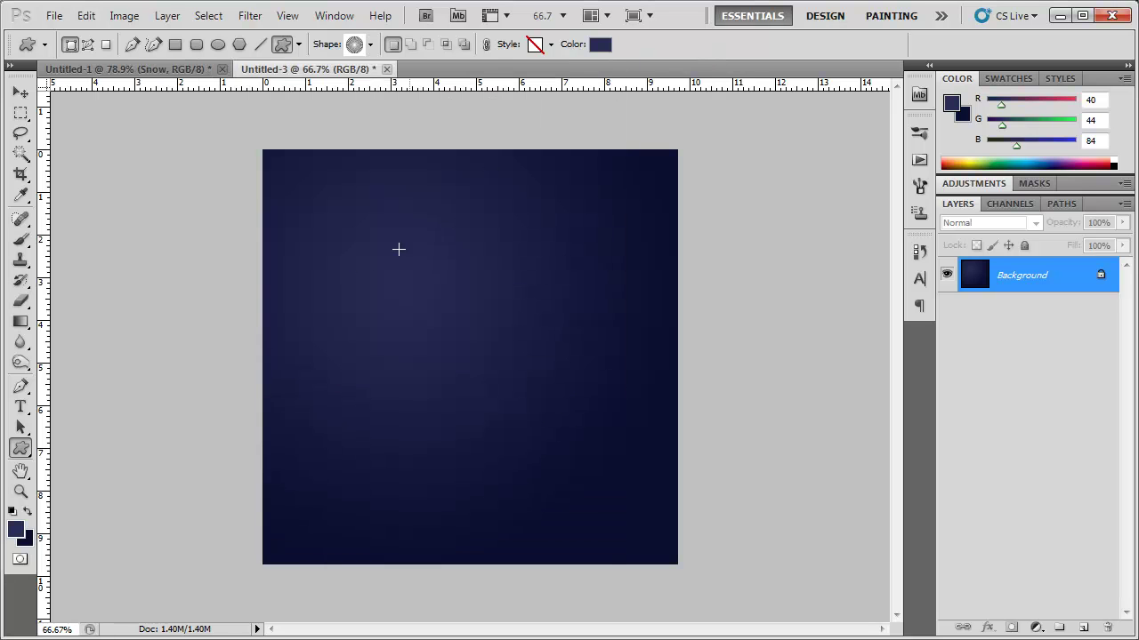
{"action": "scroll", "coordinate": [321, 197], "scroll_direction": "down", "scroll_amount": 5}
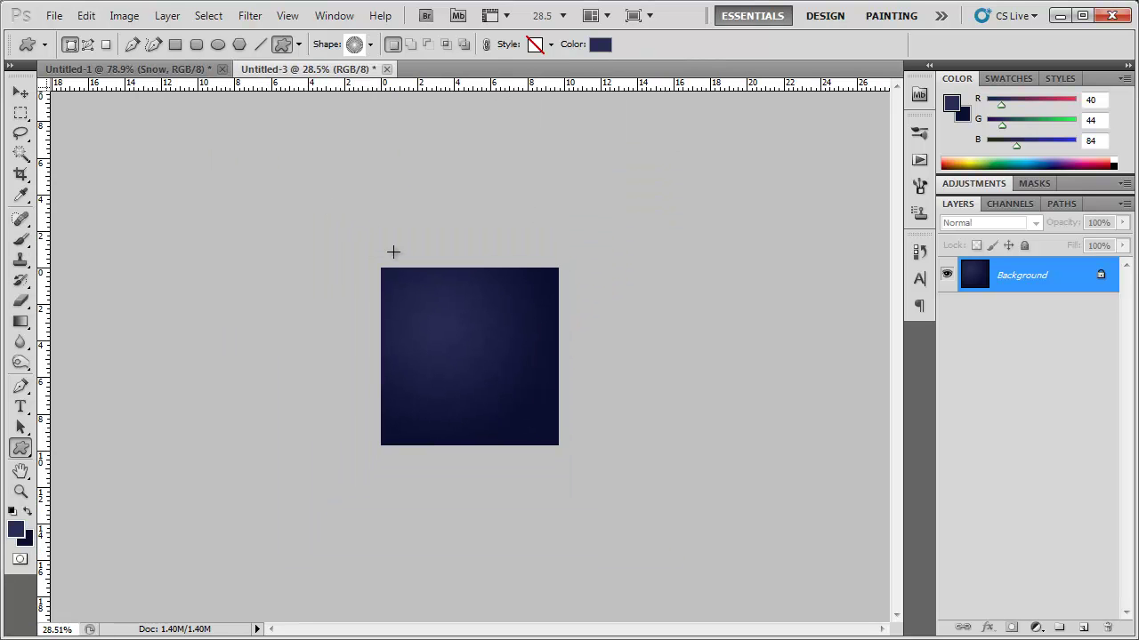
{"action": "left_click_drag", "start_coordinate": [352, 212], "coordinate": [605, 516]}
{"action": "scroll", "coordinate": [473, 383], "scroll_direction": "up", "scroll_amount": 4}
{"action": "scroll", "coordinate": [476, 373], "scroll_direction": "down", "scroll_amount": 2}
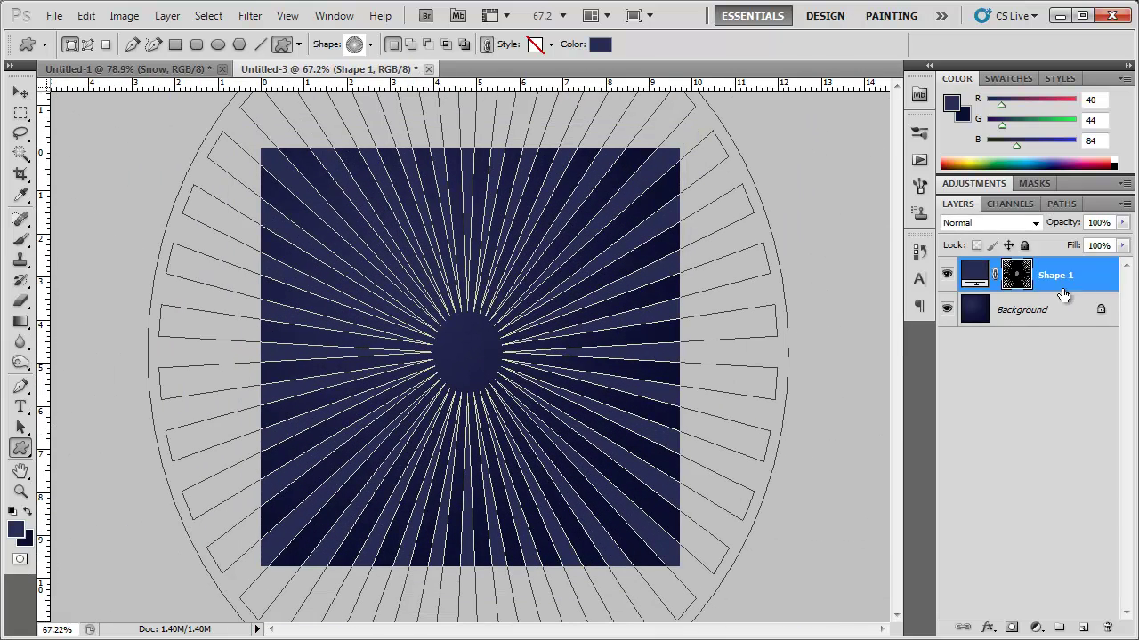
Set Shape 1 to Overlay at 11% opacity, then add an empty Layer 1 above it.
{"action": "left_click", "coordinate": [20, 93]}
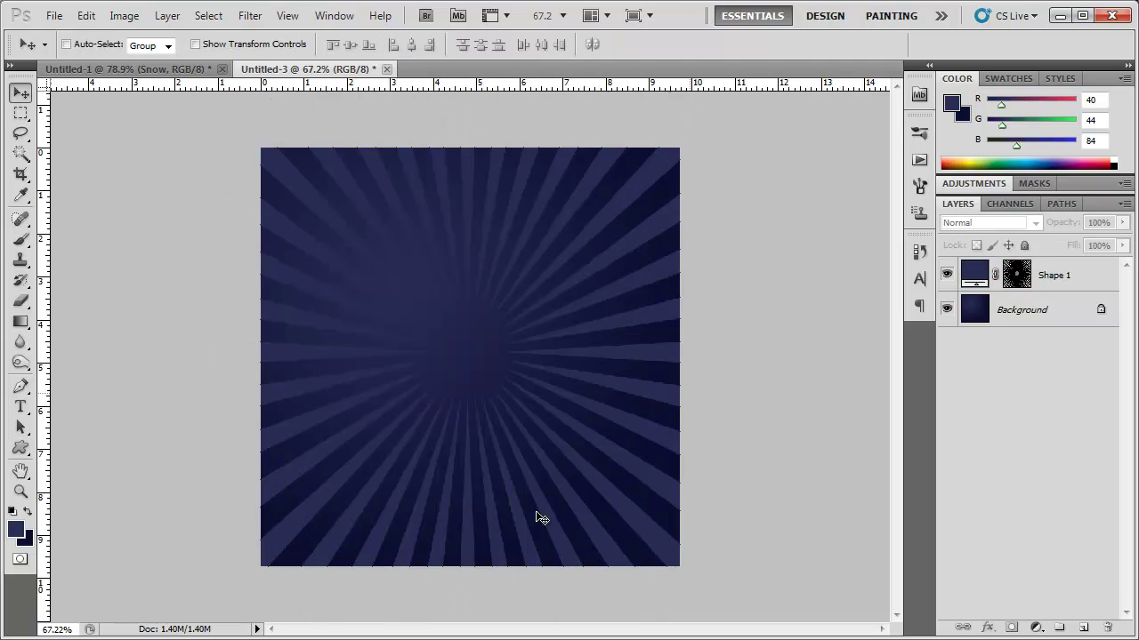
{"action": "left_click", "coordinate": [1060, 283]}
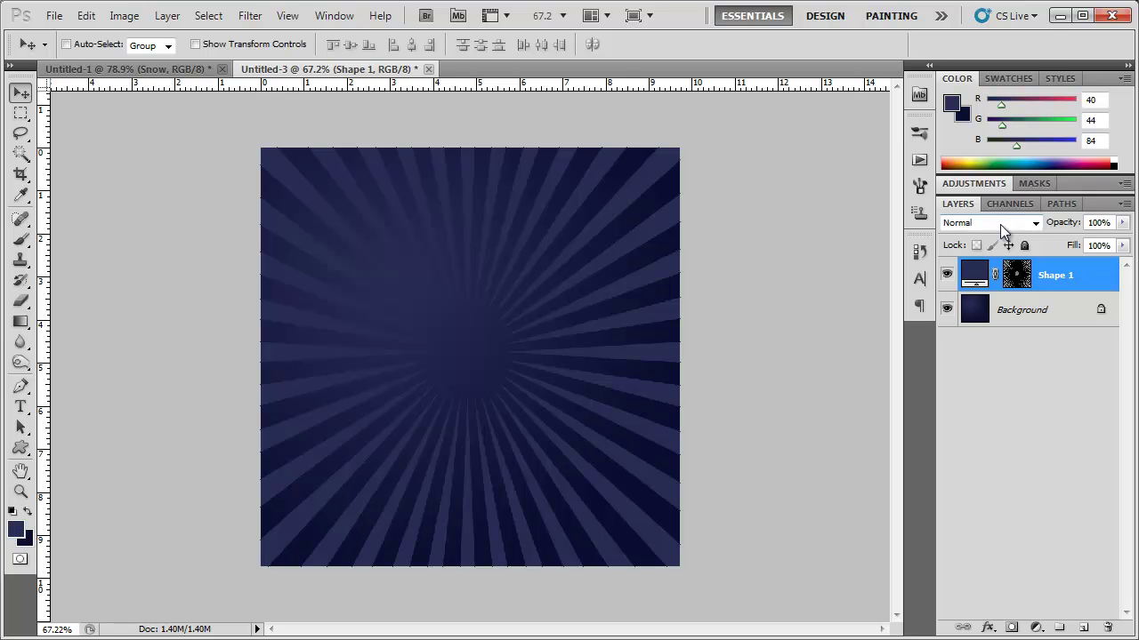
{"action": "left_click", "coordinate": [1002, 225]}
{"action": "left_click", "coordinate": [976, 65]}
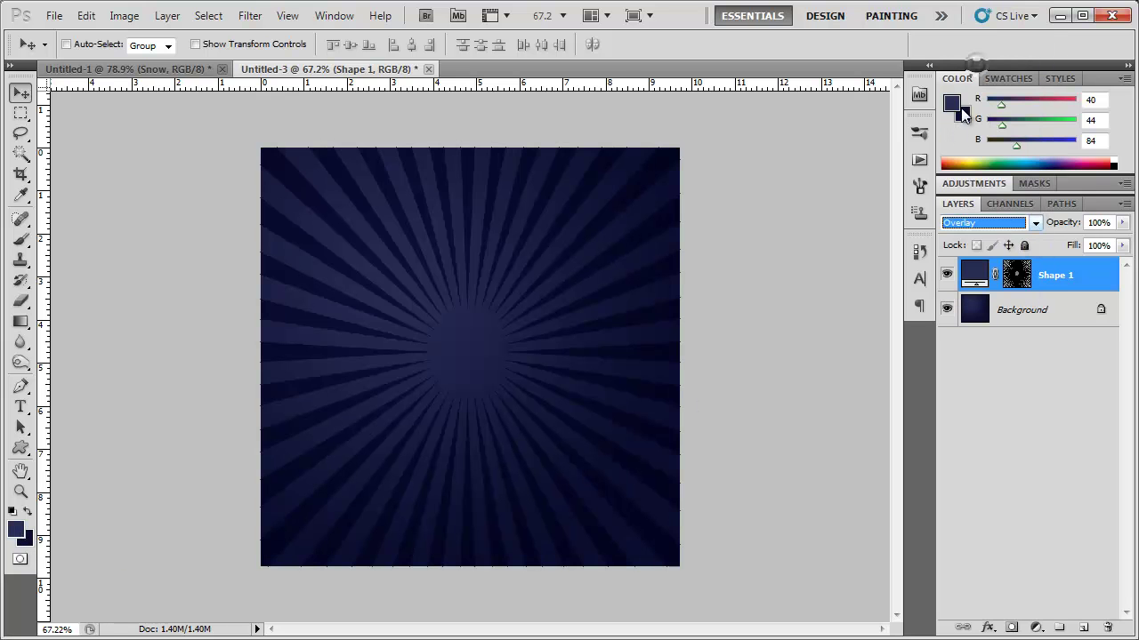
{"action": "left_click_drag", "start_coordinate": [1061, 224], "coordinate": [989, 234]}
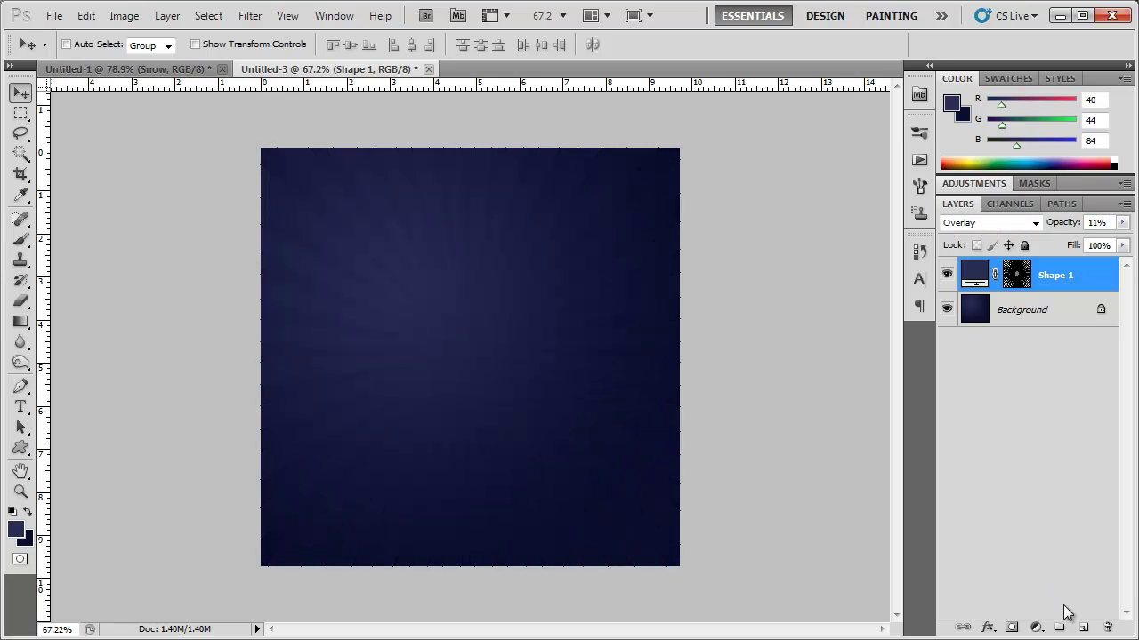
{"action": "left_click", "coordinate": [1084, 628]}
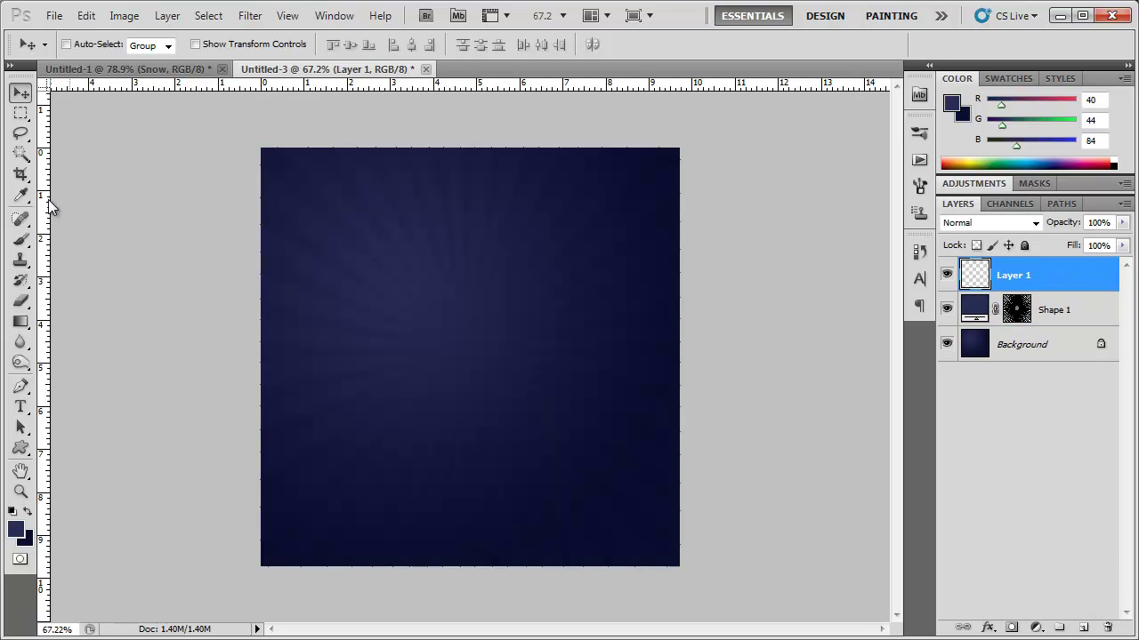
Paint one soft 0%-hardness, 504 px brush dab at the canvas centre on Layer 1.
{"action": "left_click", "coordinate": [20, 238]}
{"action": "left_click", "coordinate": [91, 48]}
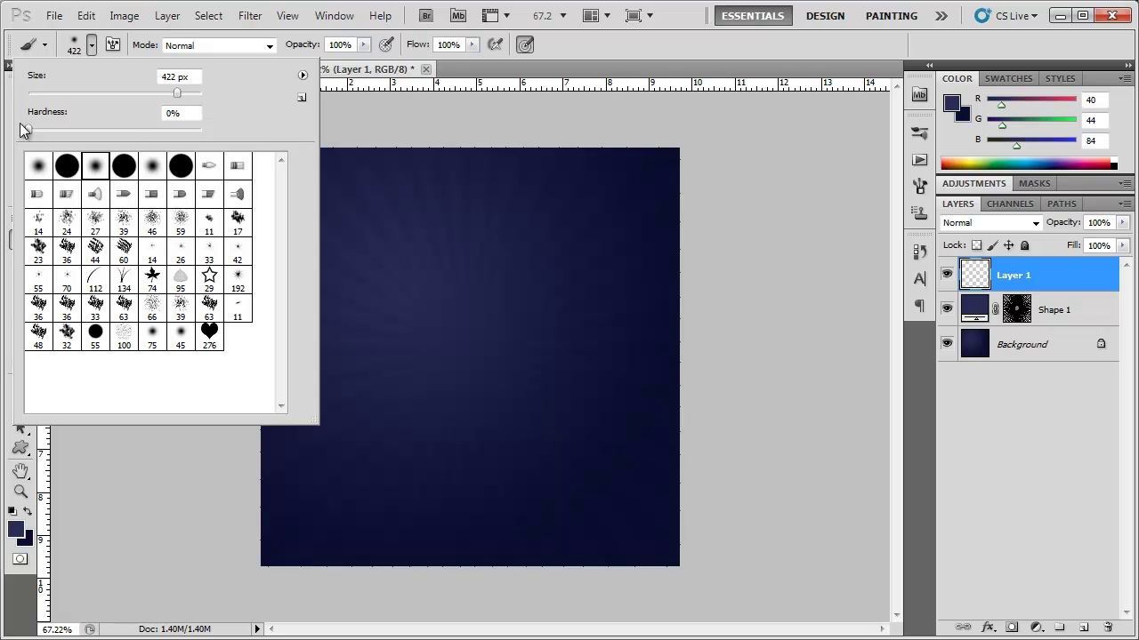
{"action": "left_click", "coordinate": [660, 70]}
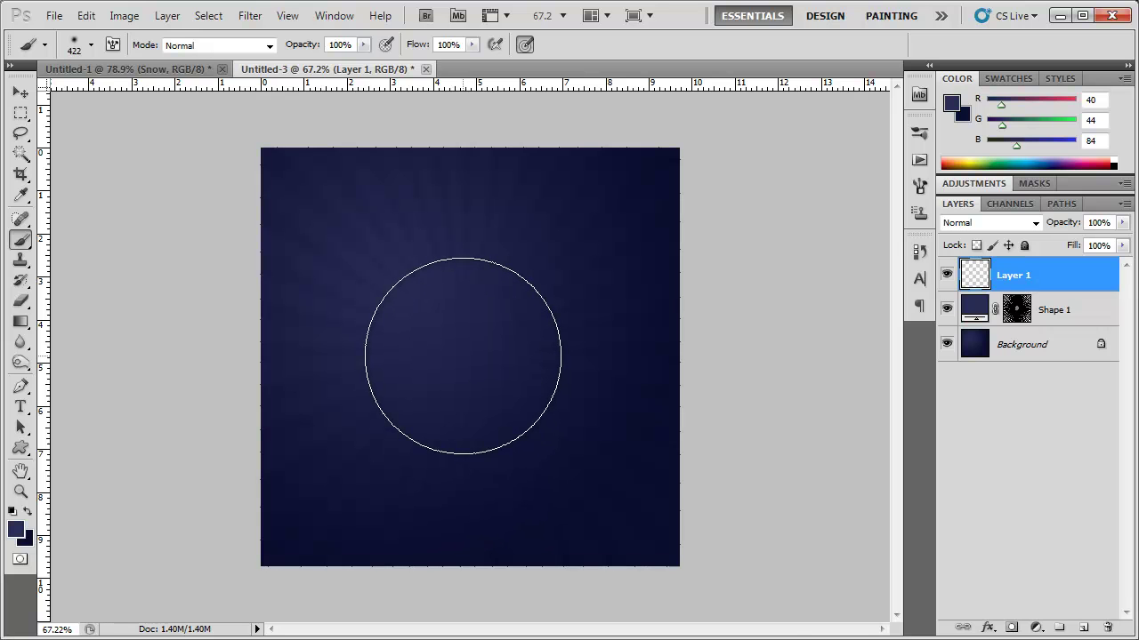
{"action": "left_click", "coordinate": [462, 356]}
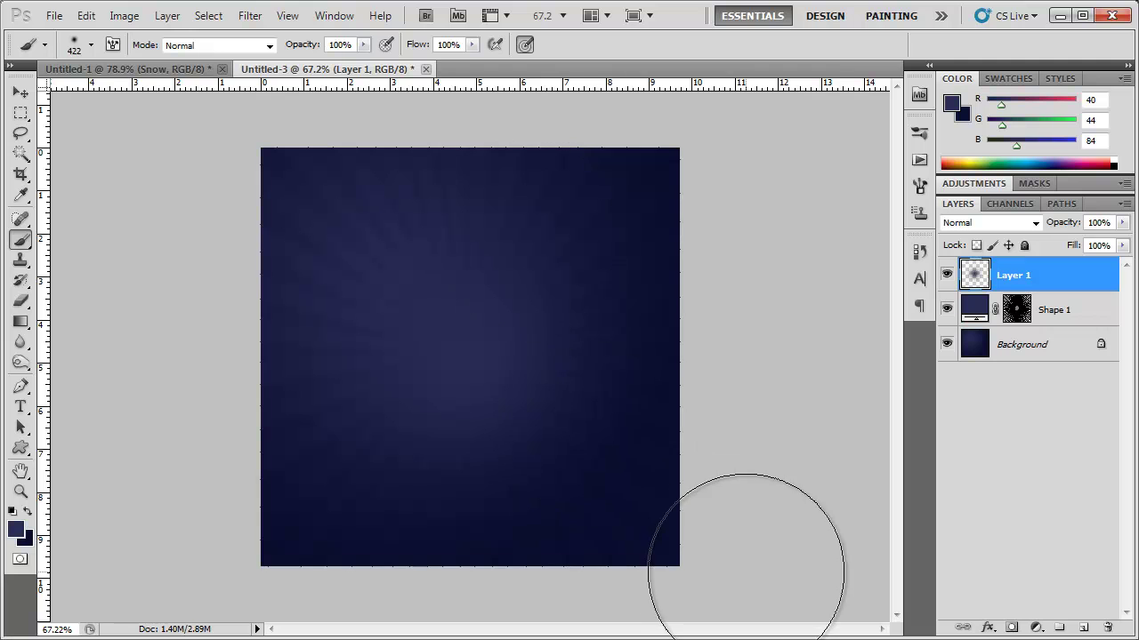
{"action": "key", "text": "ctrl+z"}
{"action": "left_click", "coordinate": [92, 45]}
{"action": "left_click_drag", "start_coordinate": [180, 93], "coordinate": [185, 94]}
{"action": "key", "text": "Return"}
{"action": "left_click", "coordinate": [451, 340]}
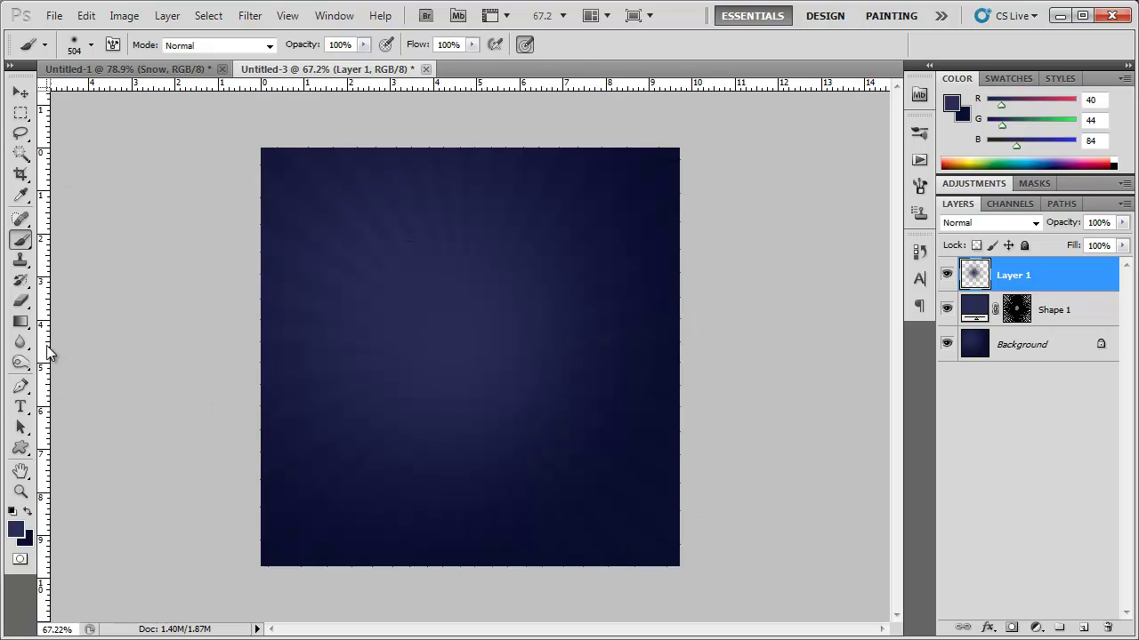
In the Character panel, set the text colour to white and turn on All Caps.
{"action": "left_click", "coordinate": [21, 407]}
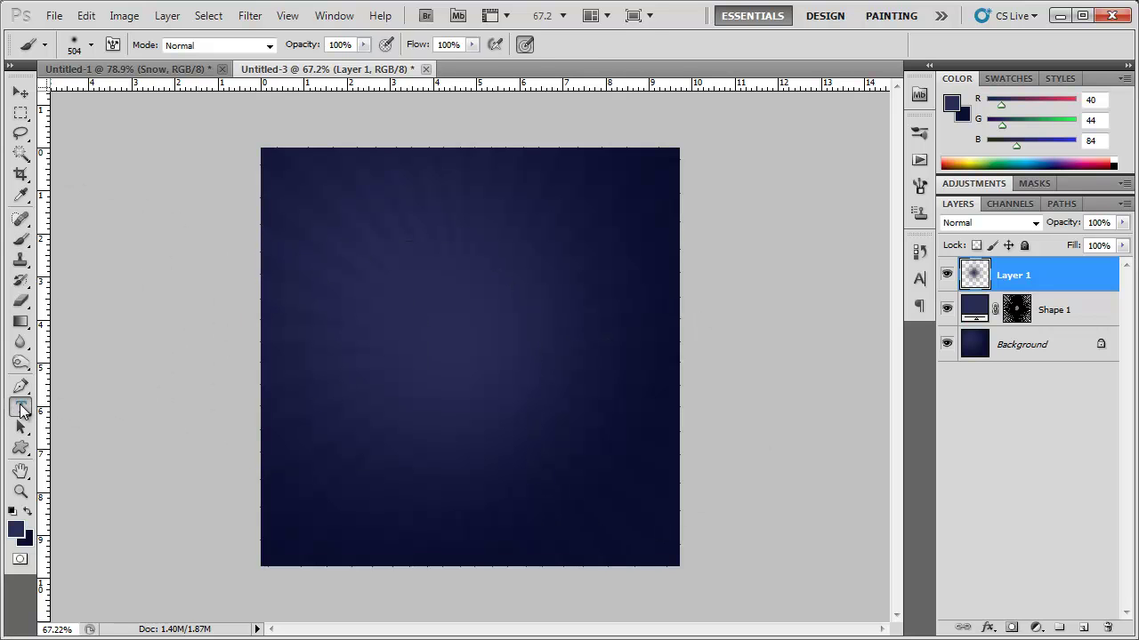
{"action": "left_click", "coordinate": [919, 252]}
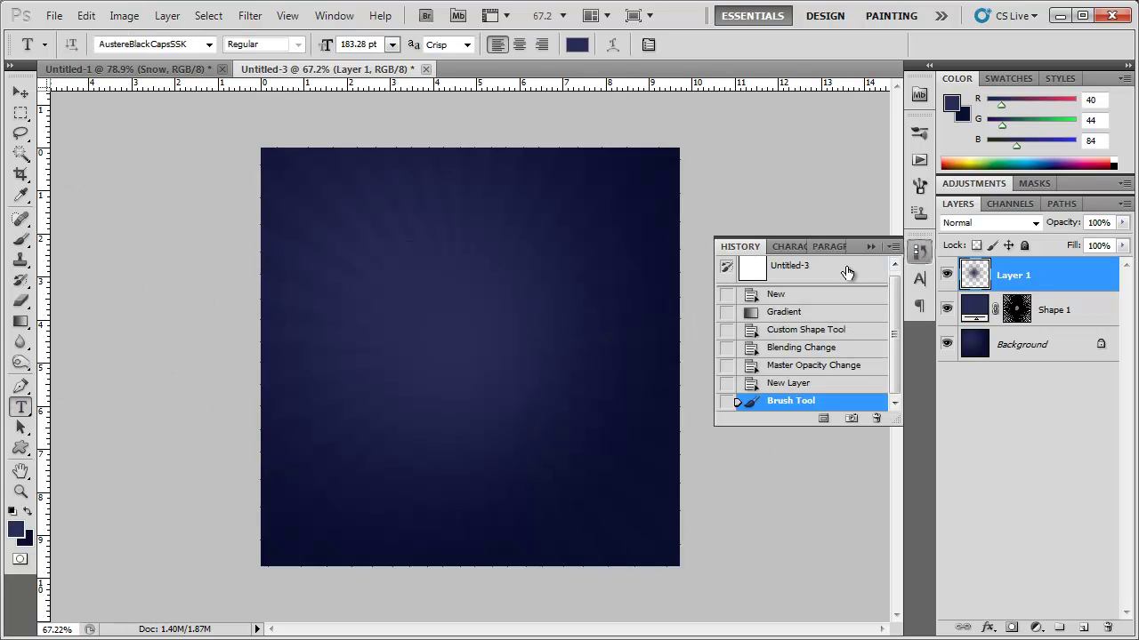
{"action": "left_click", "coordinate": [791, 246]}
{"action": "left_click", "coordinate": [737, 268]}
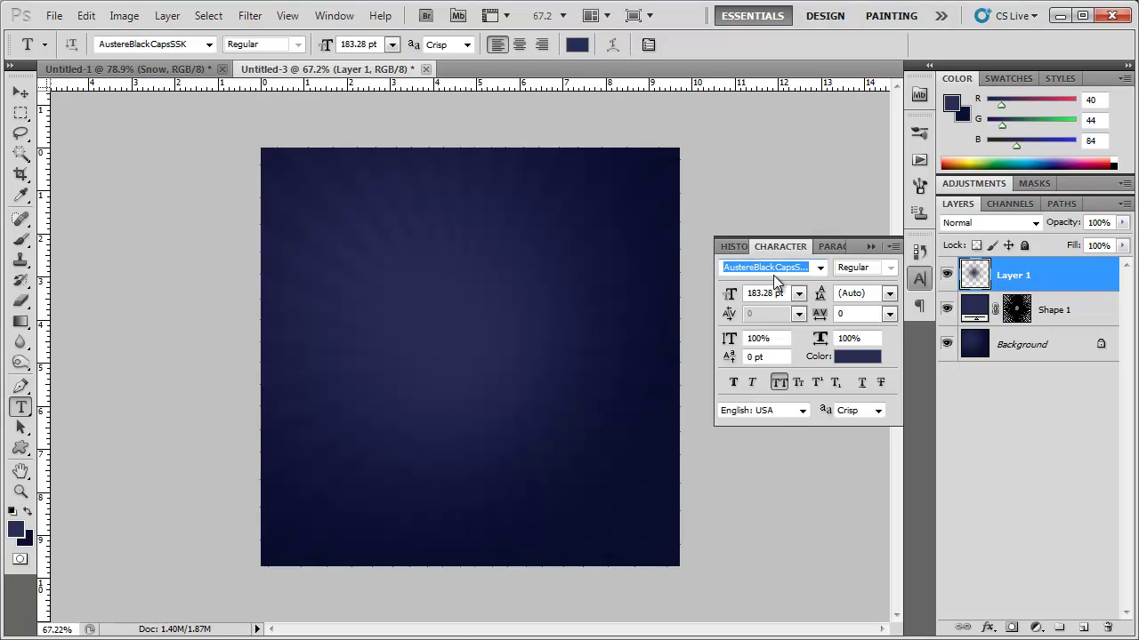
{"action": "left_click", "coordinate": [855, 356]}
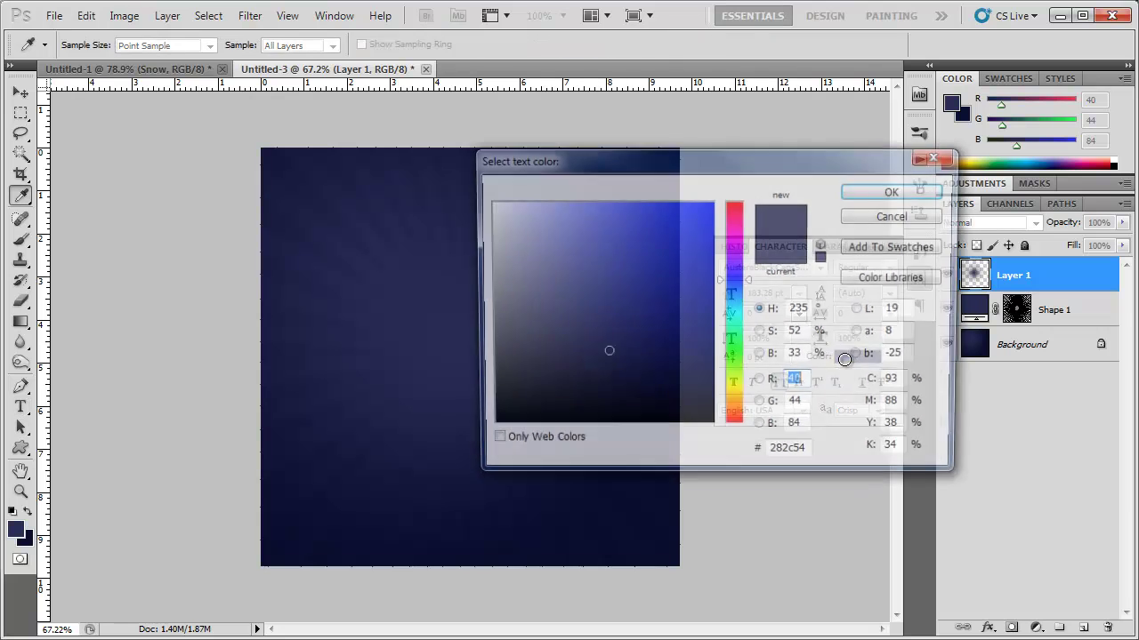
{"action": "left_click", "coordinate": [492, 220]}
{"action": "left_click_drag", "start_coordinate": [492, 220], "coordinate": [486, 201]}
{"action": "left_click", "coordinate": [885, 195]}
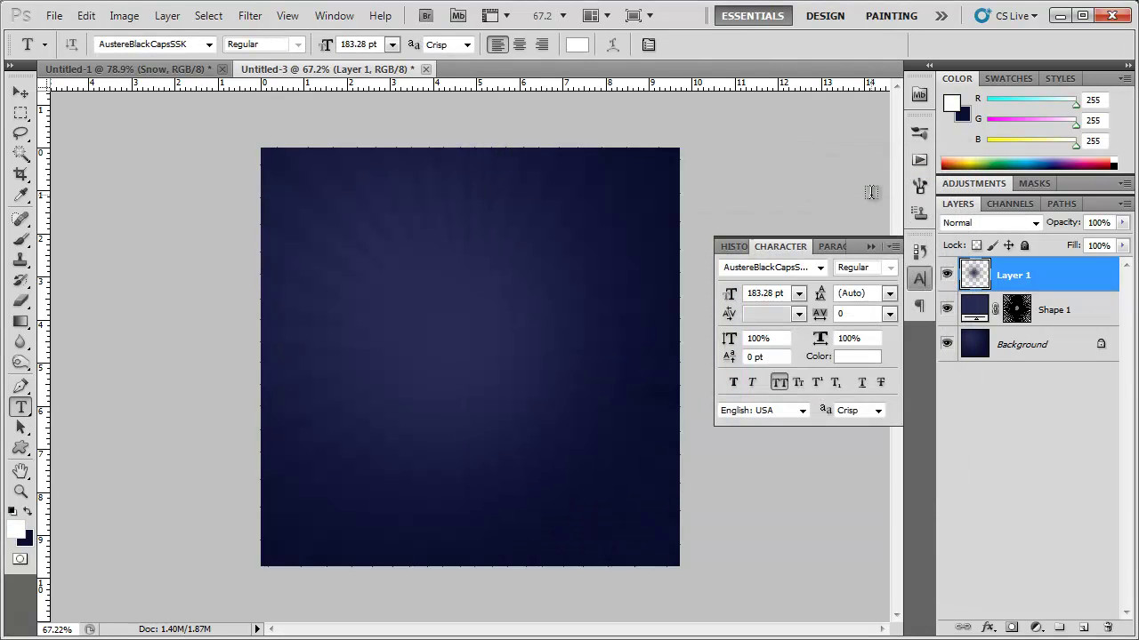
{"action": "left_click", "coordinate": [779, 383]}
{"action": "left_click", "coordinate": [869, 246]}
Type 'Snow' on the canvas and centre the word.
{"action": "left_click", "coordinate": [363, 326]}
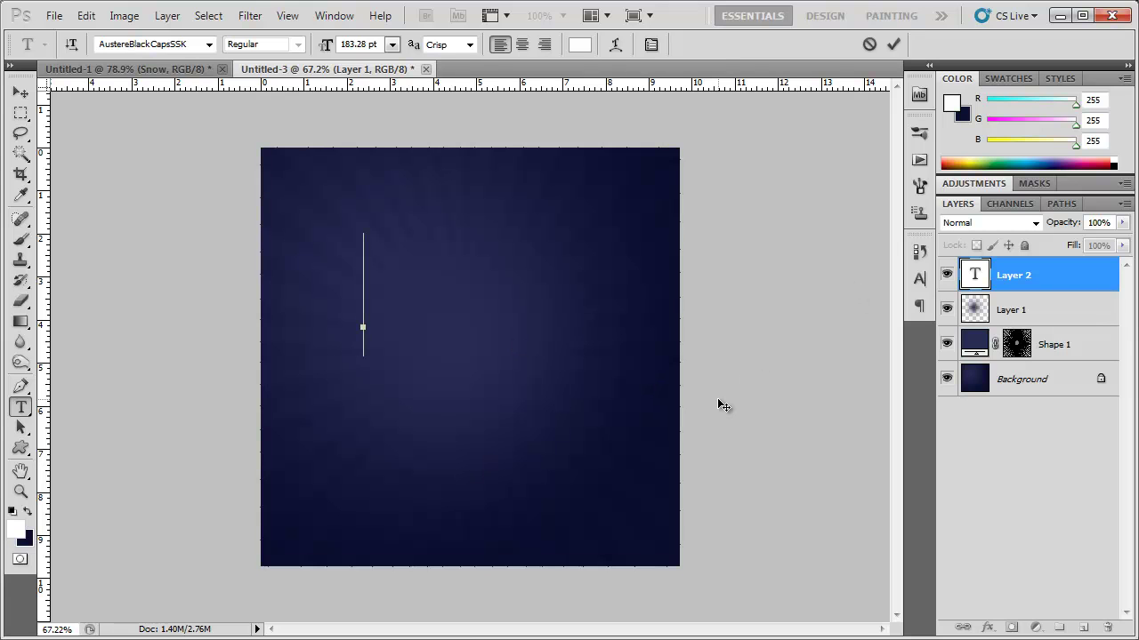
{"action": "type", "text": "Snow"}
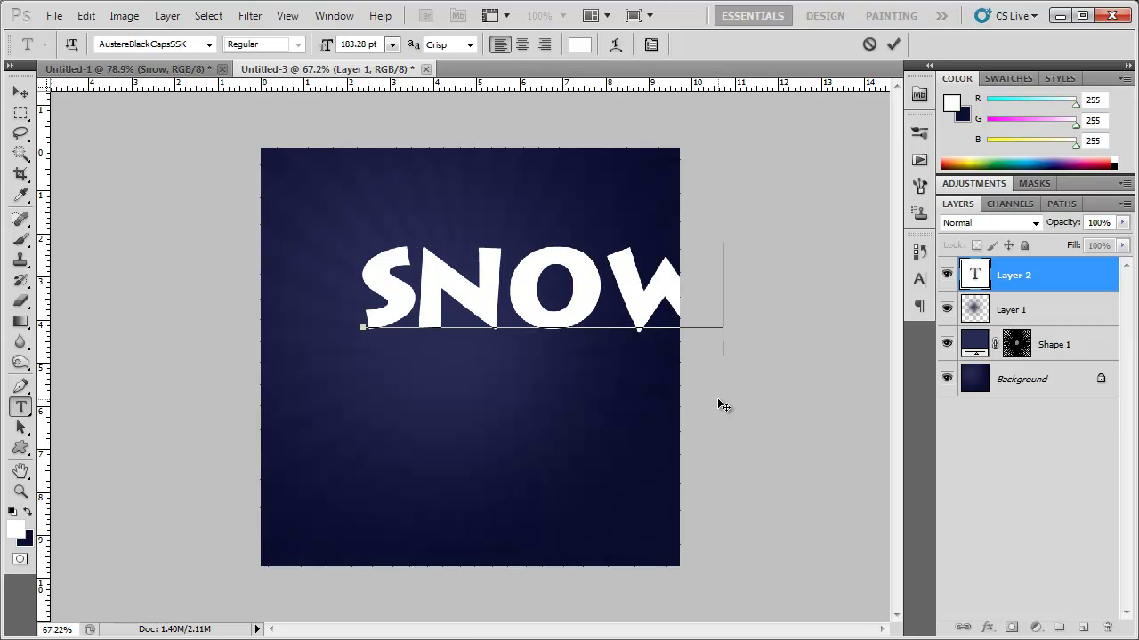
{"action": "left_click", "coordinate": [20, 92]}
{"action": "left_click_drag", "start_coordinate": [389, 306], "coordinate": [415, 376]}
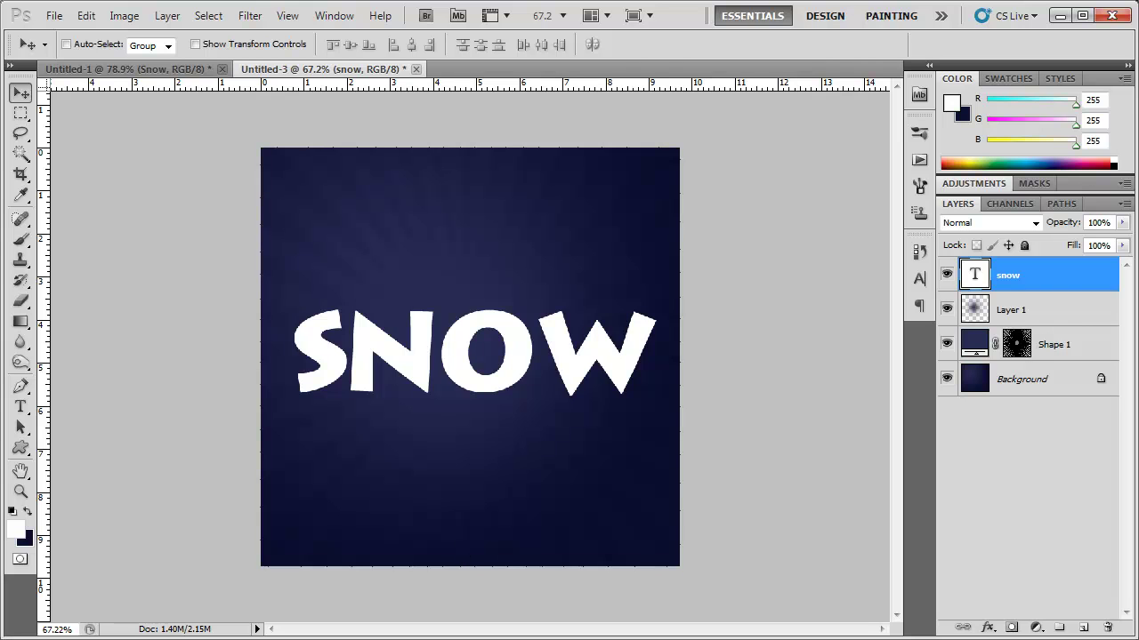
{"action": "double_click", "coordinate": [1064, 283]}
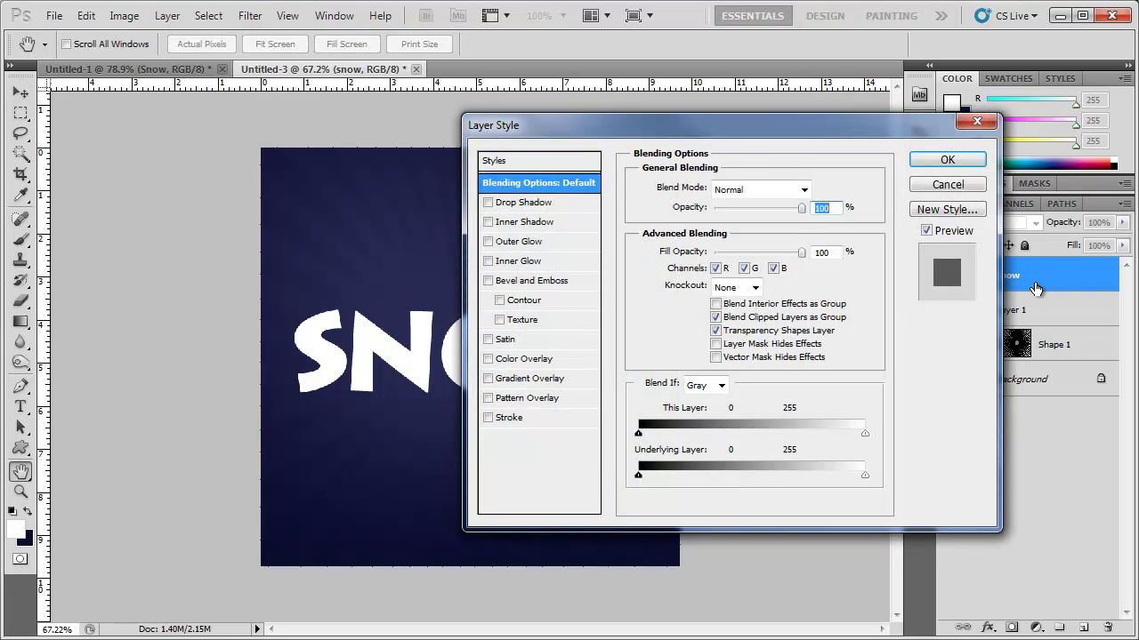
Add a drop shadow with 26% opacity, Global Light off, distance 10 px, size 0.
{"action": "left_click", "coordinate": [529, 203]}
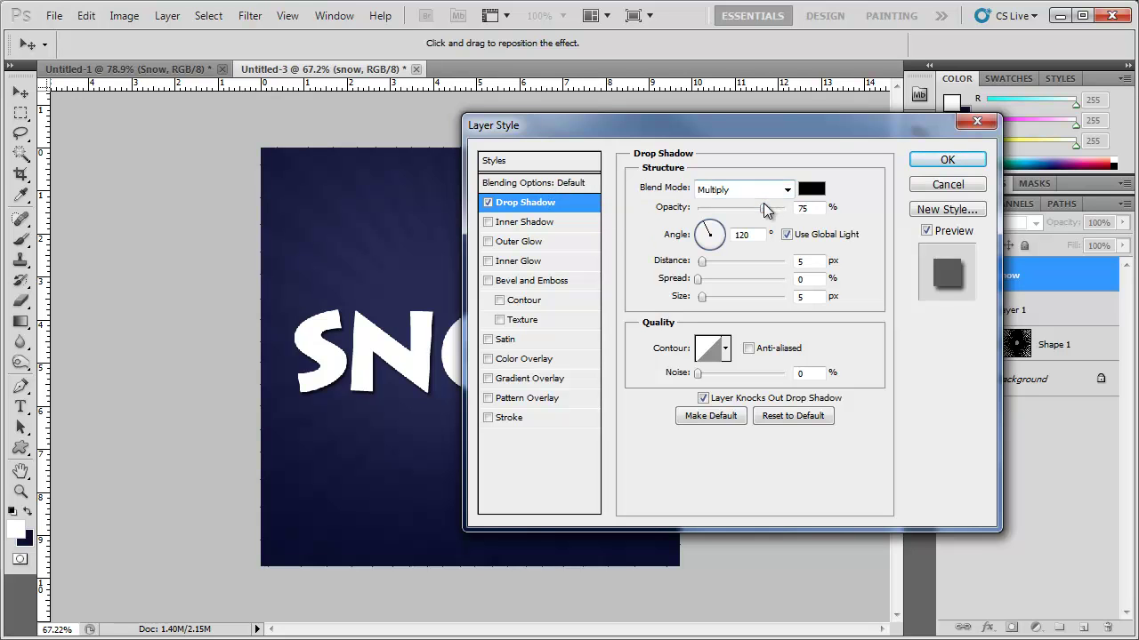
{"action": "left_click_drag", "start_coordinate": [758, 208], "coordinate": [722, 207]}
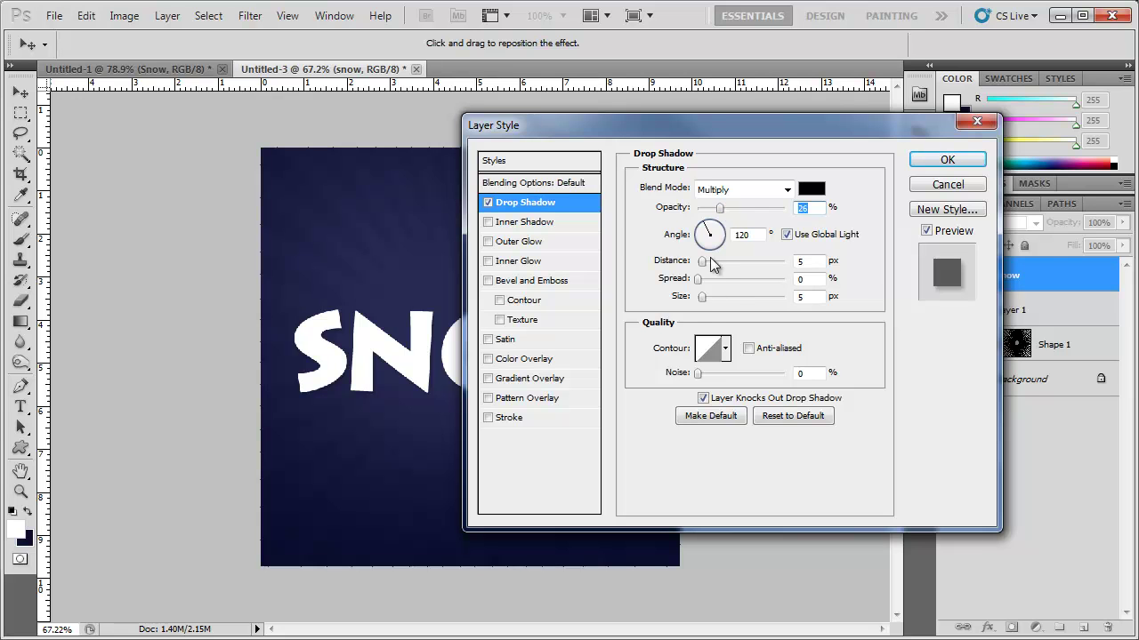
{"action": "left_click", "coordinate": [788, 237]}
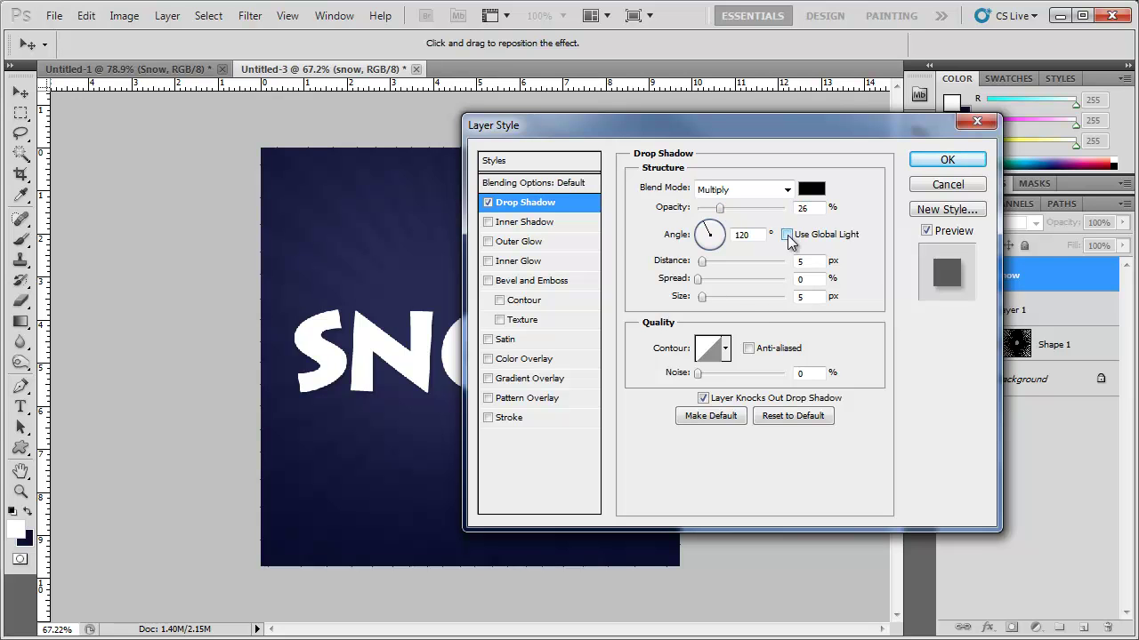
{"action": "left_click", "coordinate": [714, 264]}
{"action": "type", "text": "10"}
{"action": "key", "text": "Tab"}
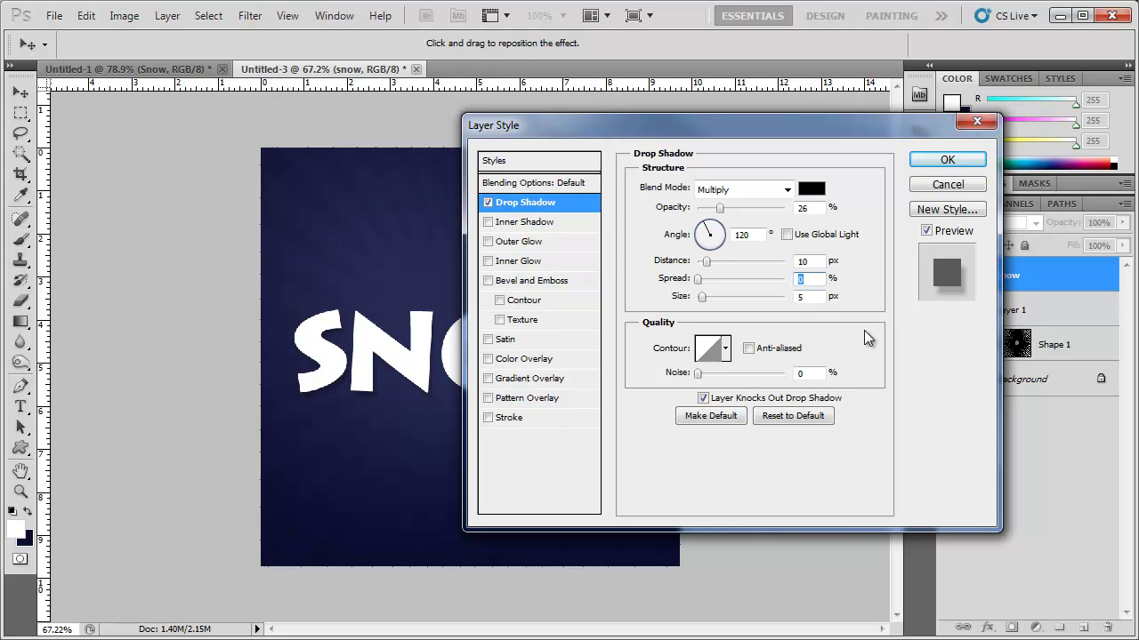
{"action": "key", "text": "Tab"}
{"action": "type", "text": "0"}
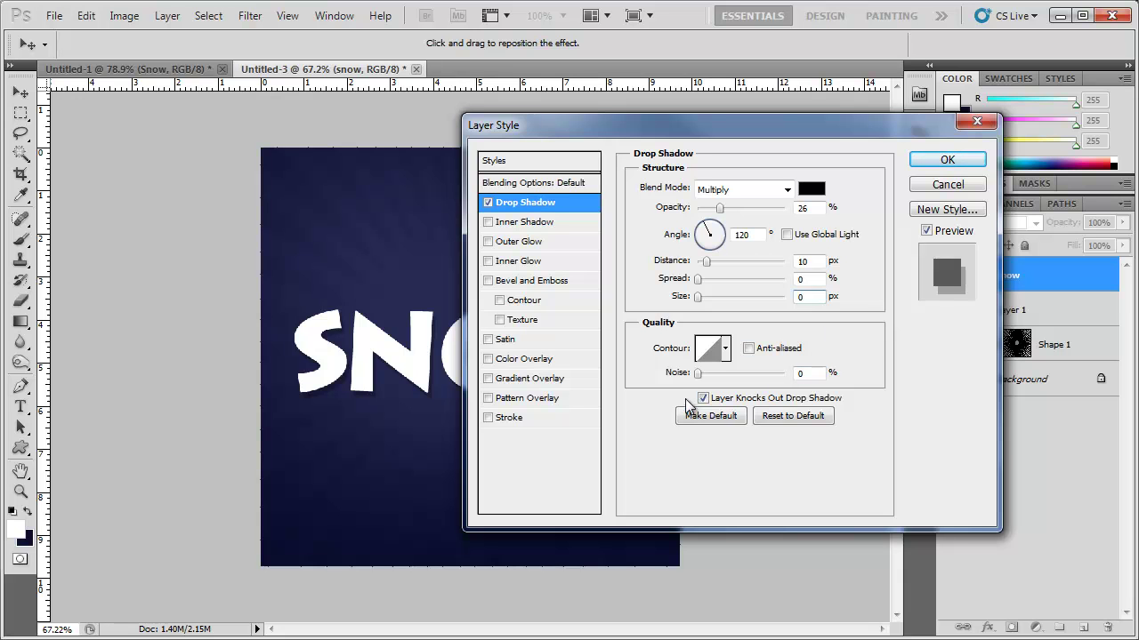
Add a #00a2ff inner shadow: 40% opacity, distance 4, size 16, Cove - Shallow contour.
{"action": "left_click", "coordinate": [523, 224]}
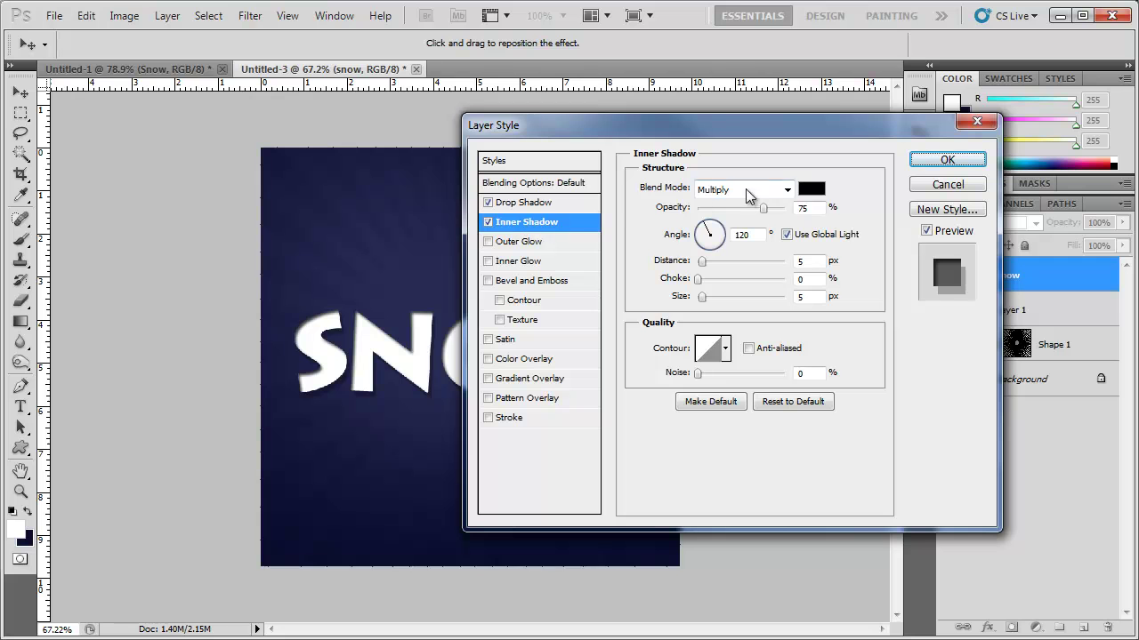
{"action": "left_click", "coordinate": [807, 190]}
{"action": "left_click_drag", "start_coordinate": [737, 309], "coordinate": [743, 306]}
{"action": "left_click", "coordinate": [712, 201]}
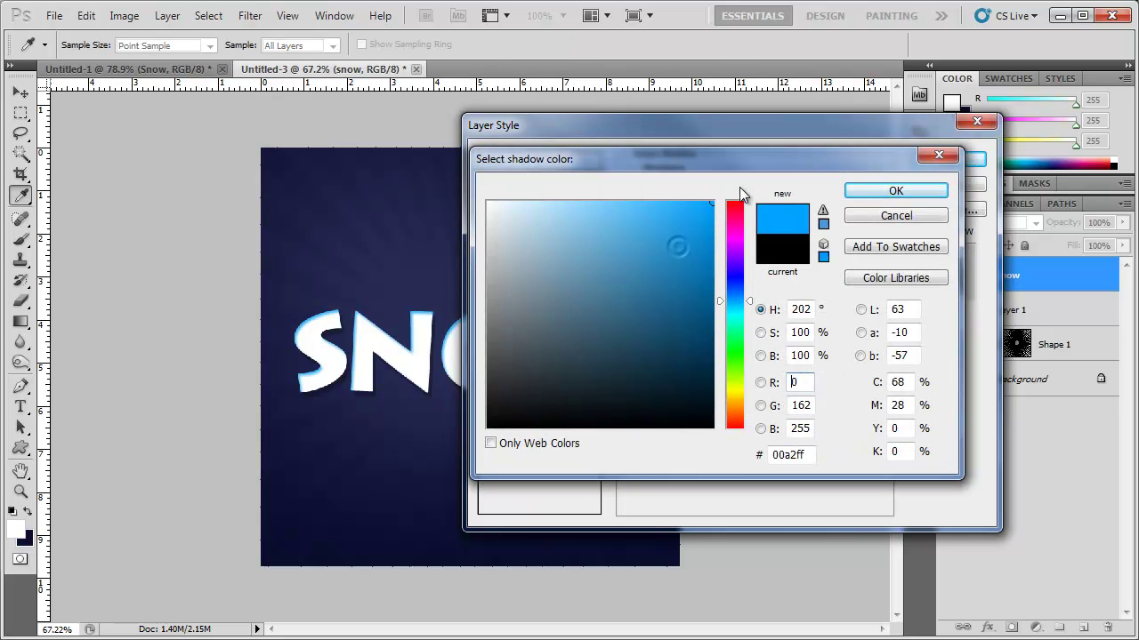
{"action": "left_click", "coordinate": [895, 193]}
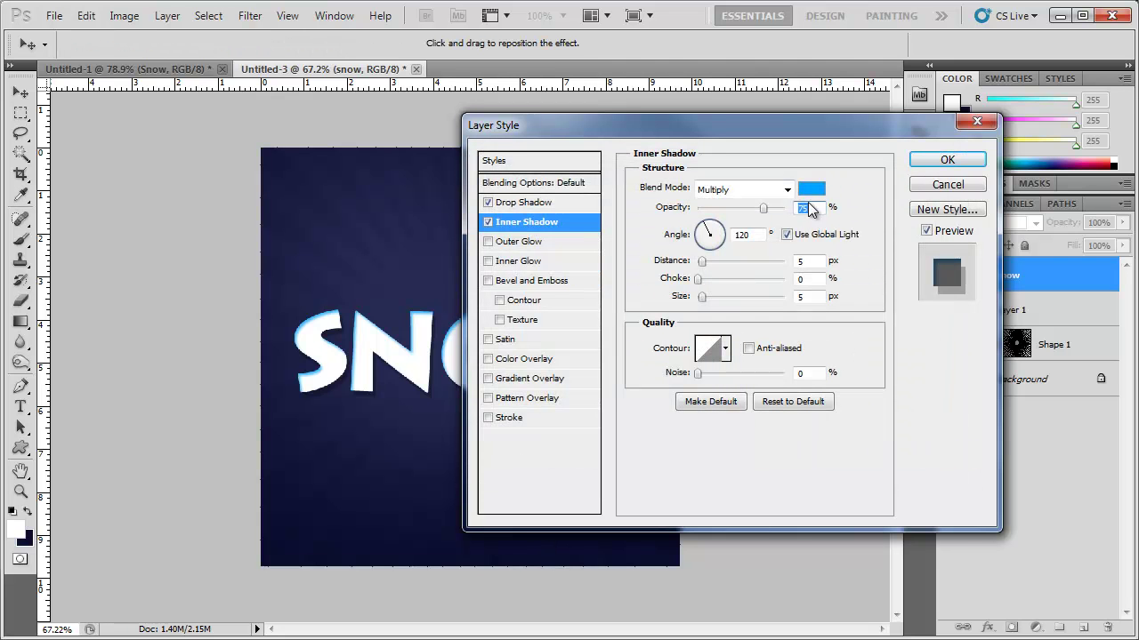
{"action": "left_click_drag", "start_coordinate": [758, 213], "coordinate": [731, 209]}
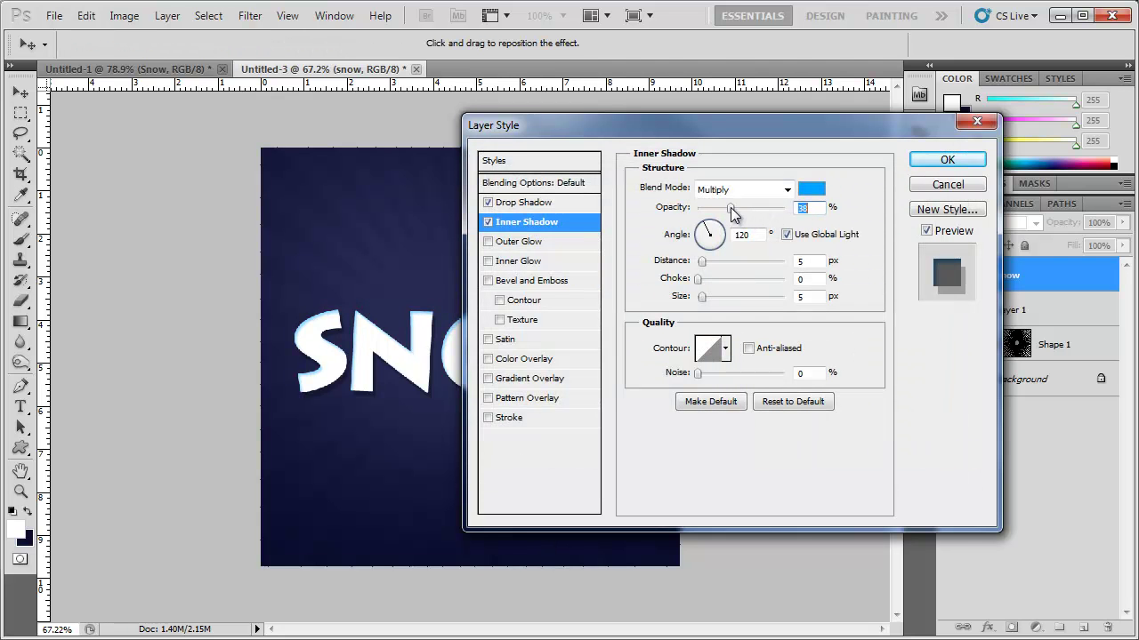
{"action": "left_click", "coordinate": [763, 263]}
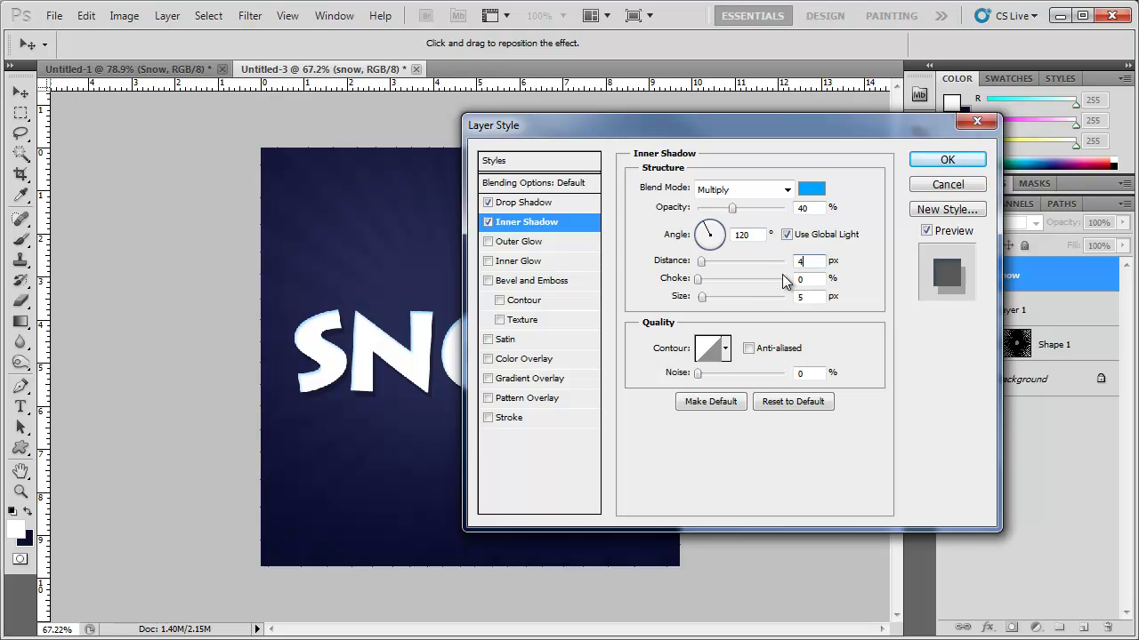
{"action": "key", "text": "Tab"}
{"action": "key", "text": "shift+Up"}
{"action": "key", "text": "Up"}
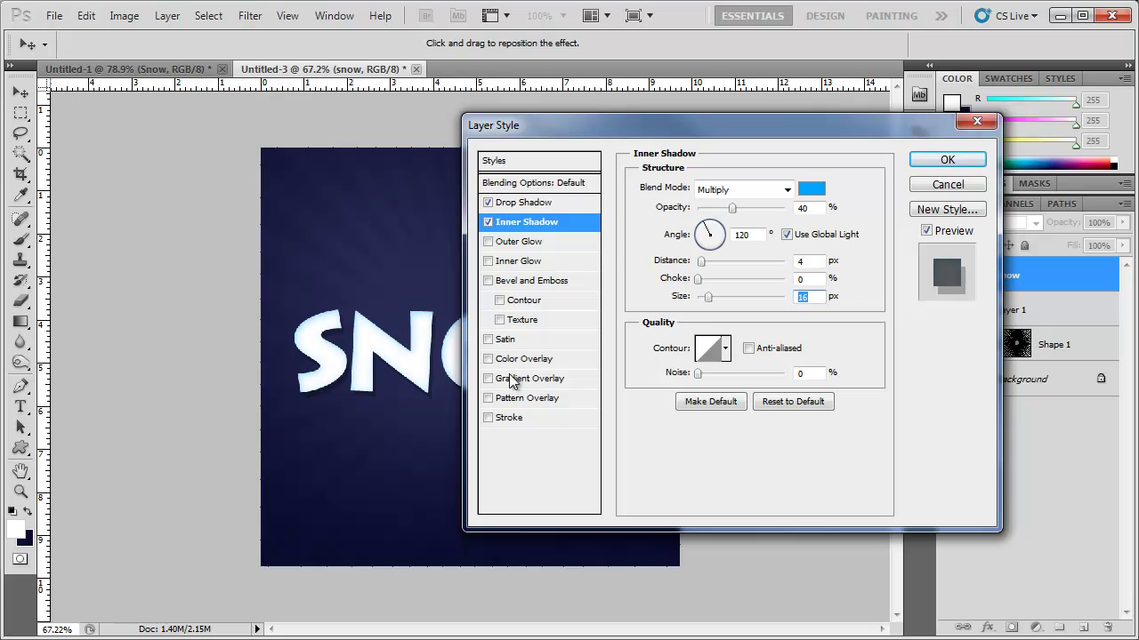
{"action": "left_click", "coordinate": [726, 350]}
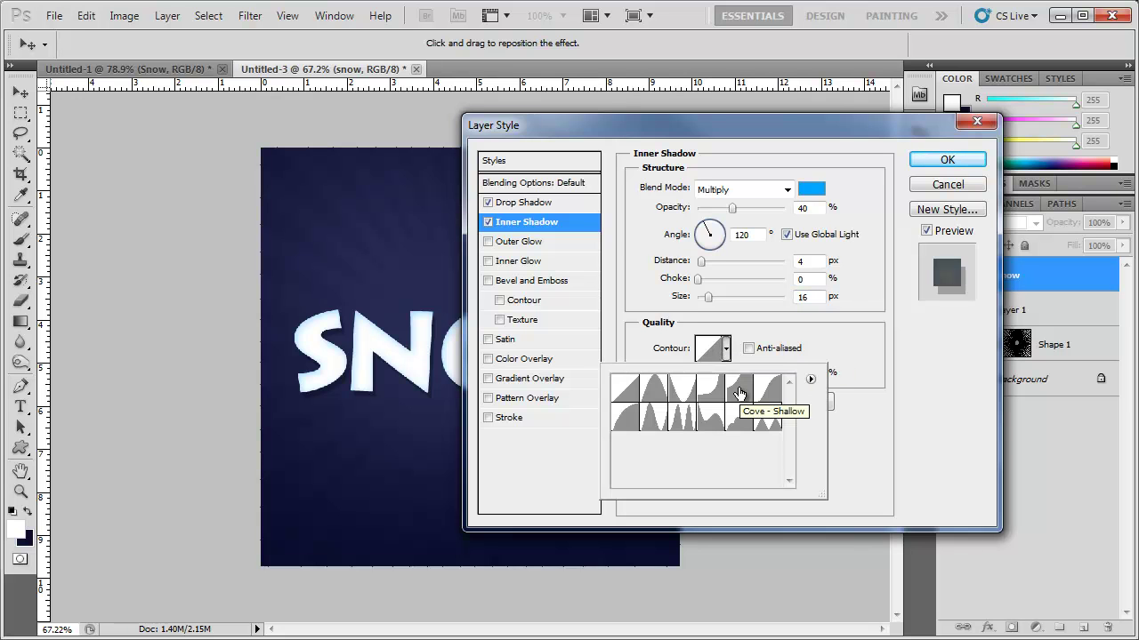
{"action": "left_click", "coordinate": [739, 391]}
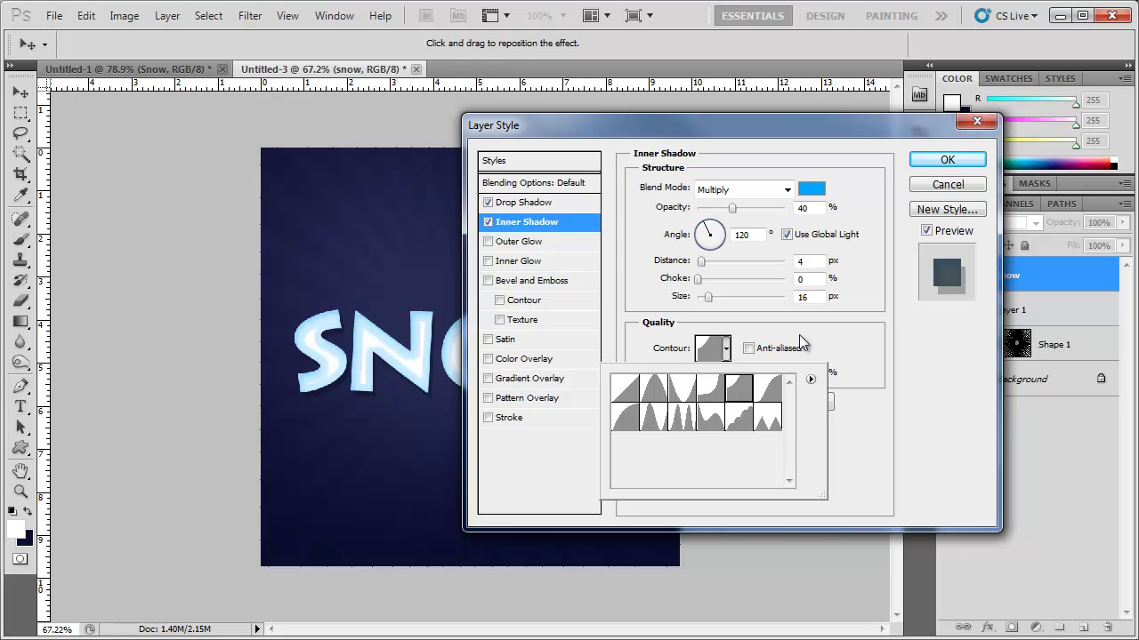
{"action": "left_click", "coordinate": [842, 339]}
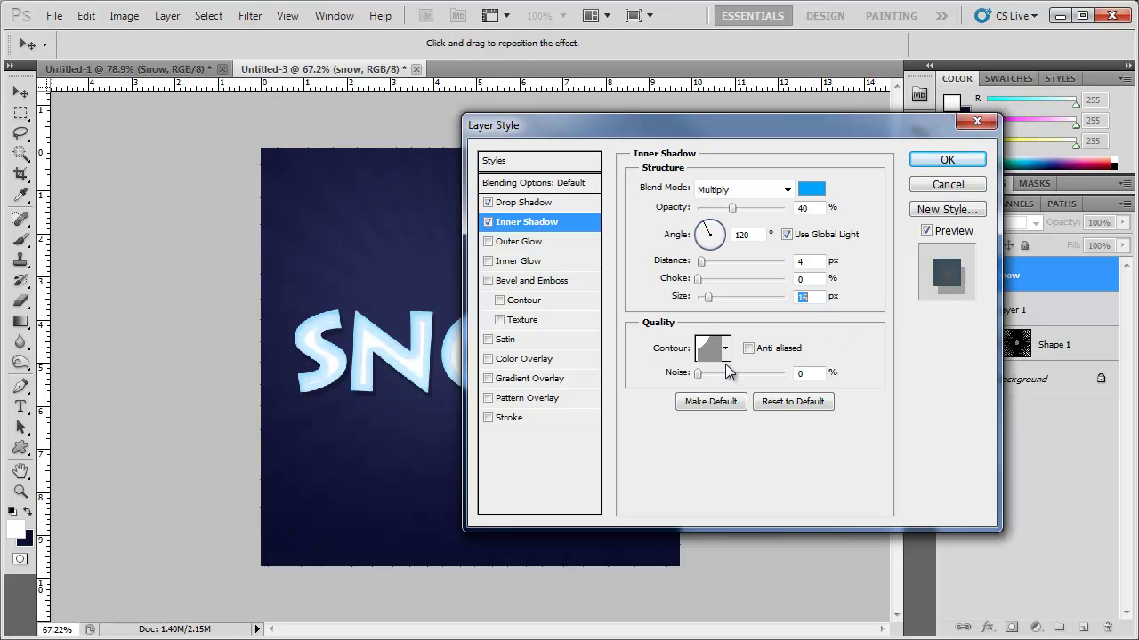
{"action": "left_click", "coordinate": [517, 261]}
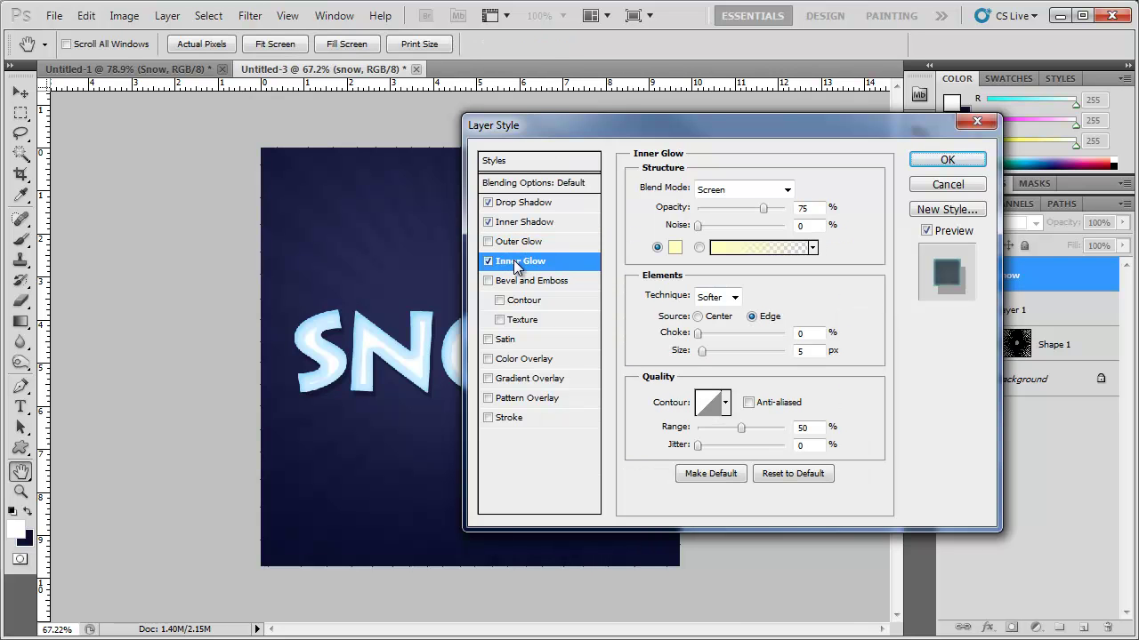
Set the inner glow colour to #2170c1 with Multiply blending and 10 px size.
{"action": "left_click", "coordinate": [676, 247]}
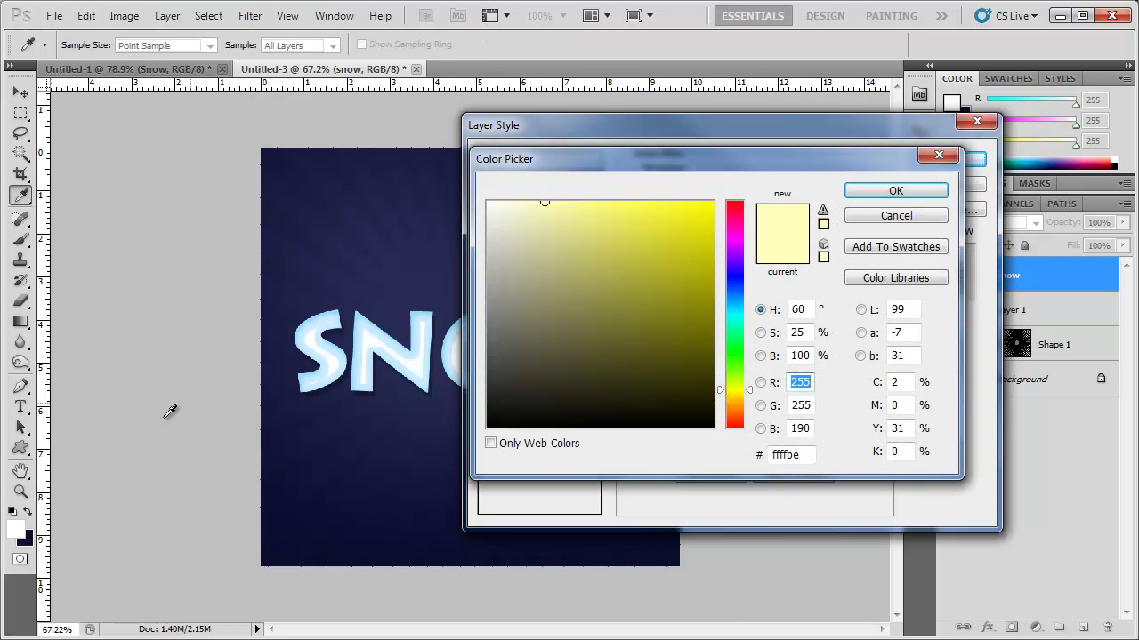
{"action": "left_click", "coordinate": [29, 542]}
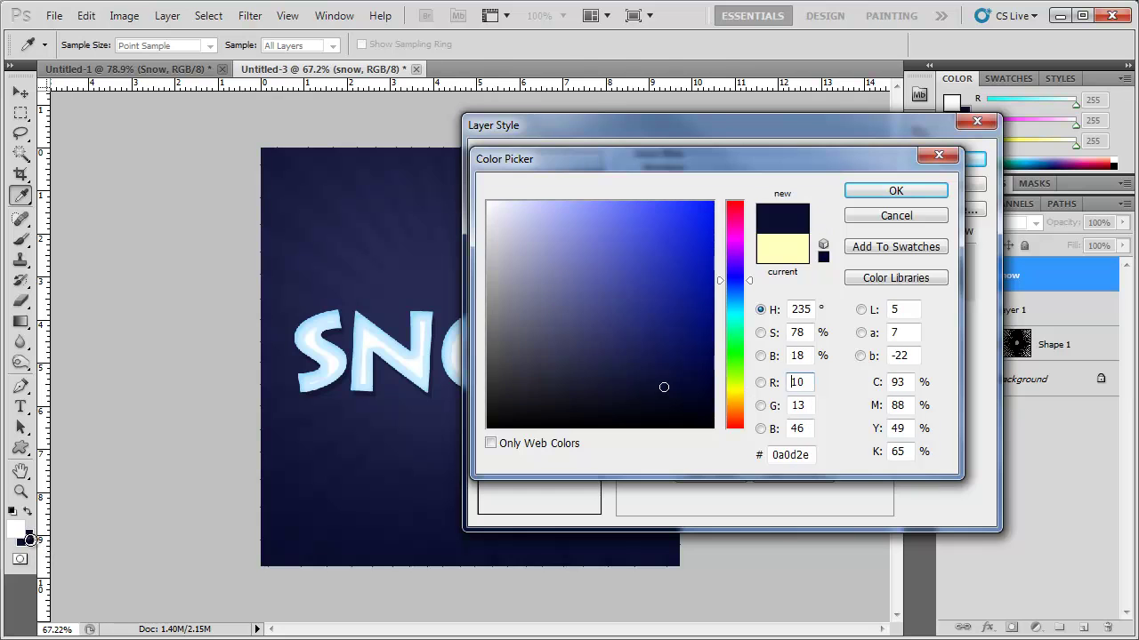
{"action": "mouse_move", "coordinate": [677, 370]}
{"action": "left_mouse_down"}
{"action": "mouse_move", "coordinate": [655, 364]}
{"action": "mouse_move", "coordinate": [643, 338]}
{"action": "mouse_move", "coordinate": [641, 287]}
{"action": "mouse_move", "coordinate": [618, 282]}
{"action": "mouse_move", "coordinate": [614, 311]}
{"action": "left_mouse_up"}
{"action": "left_click_drag", "start_coordinate": [734, 256], "coordinate": [732, 295]}
{"action": "mouse_move", "coordinate": [660, 285]}
{"action": "left_mouse_down"}
{"action": "mouse_move", "coordinate": [680, 287]}
{"action": "mouse_move", "coordinate": [674, 256]}
{"action": "left_mouse_up"}
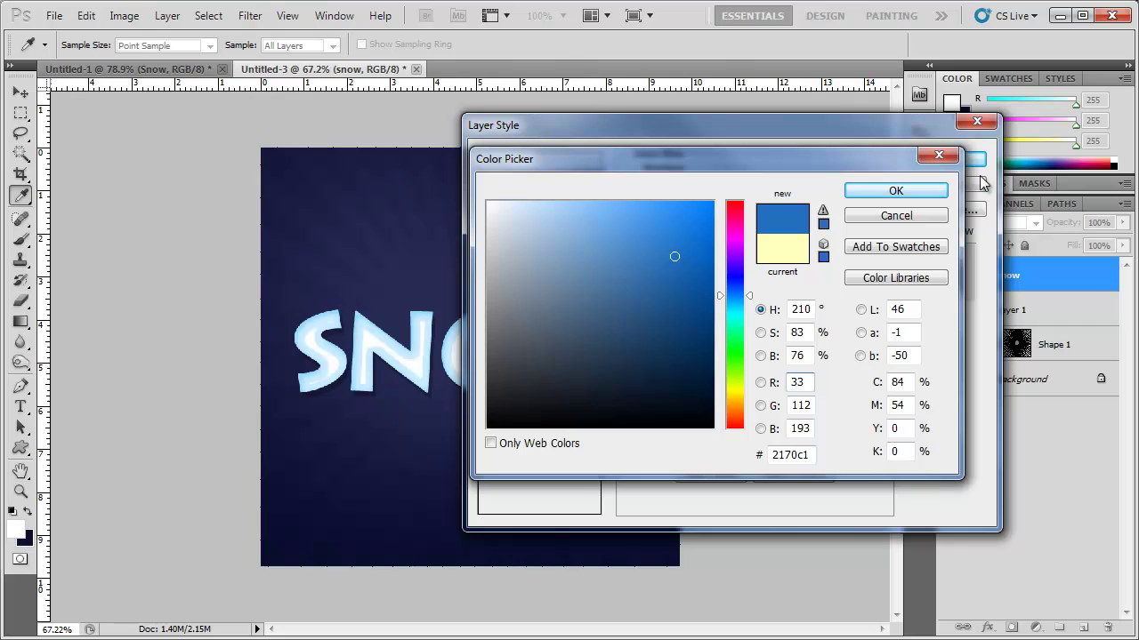
{"action": "left_click", "coordinate": [931, 197]}
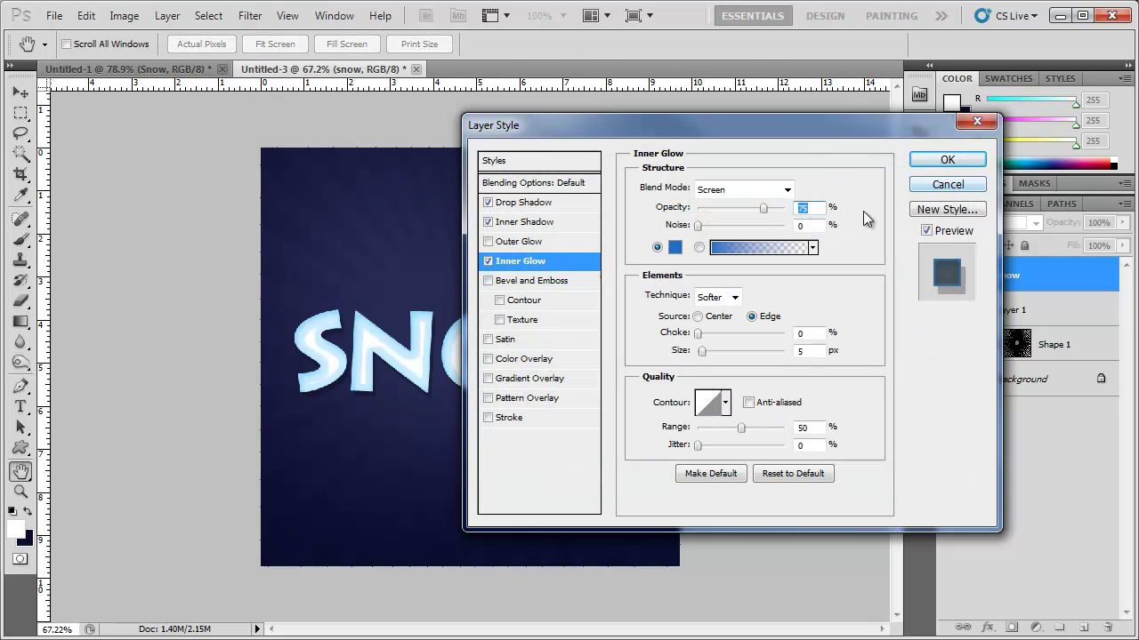
{"action": "left_click", "coordinate": [757, 185]}
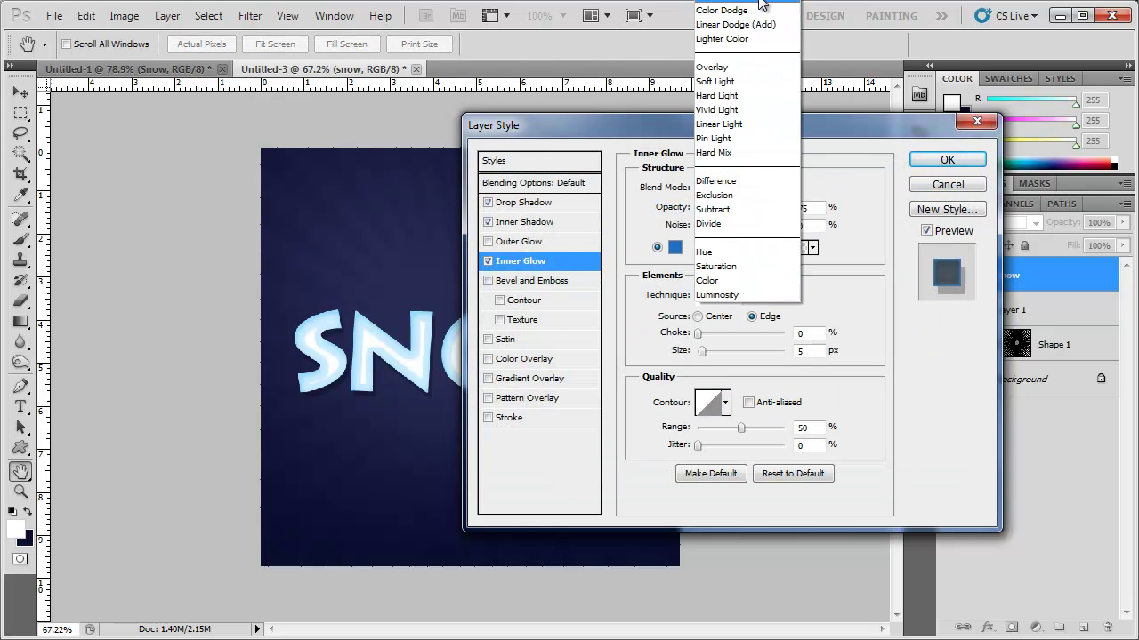
{"action": "left_click", "coordinate": [733, 106]}
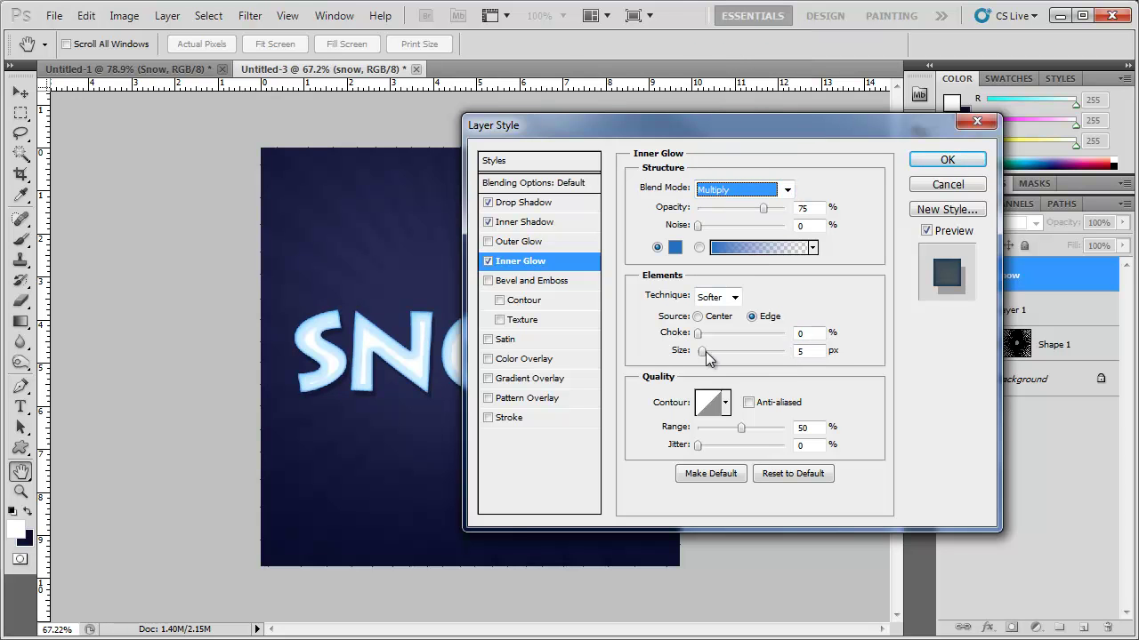
{"action": "left_click_drag", "start_coordinate": [704, 355], "coordinate": [711, 358]}
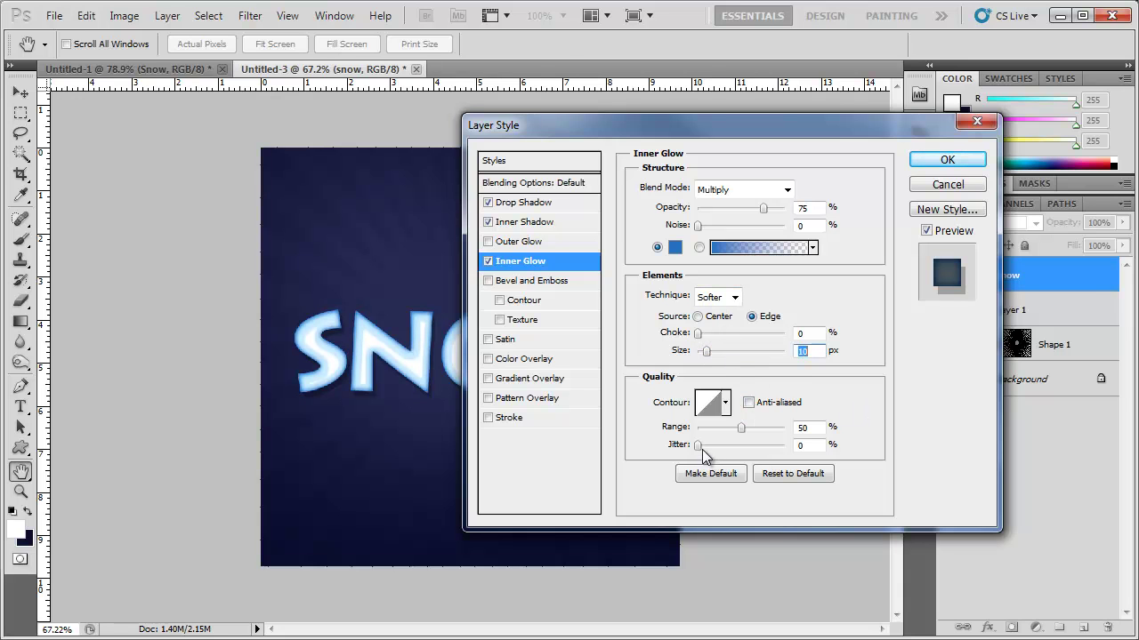
Add a Chisel Soft bevel with size 3, soften 7 and Global Light turned off.
{"action": "left_click", "coordinate": [520, 281]}
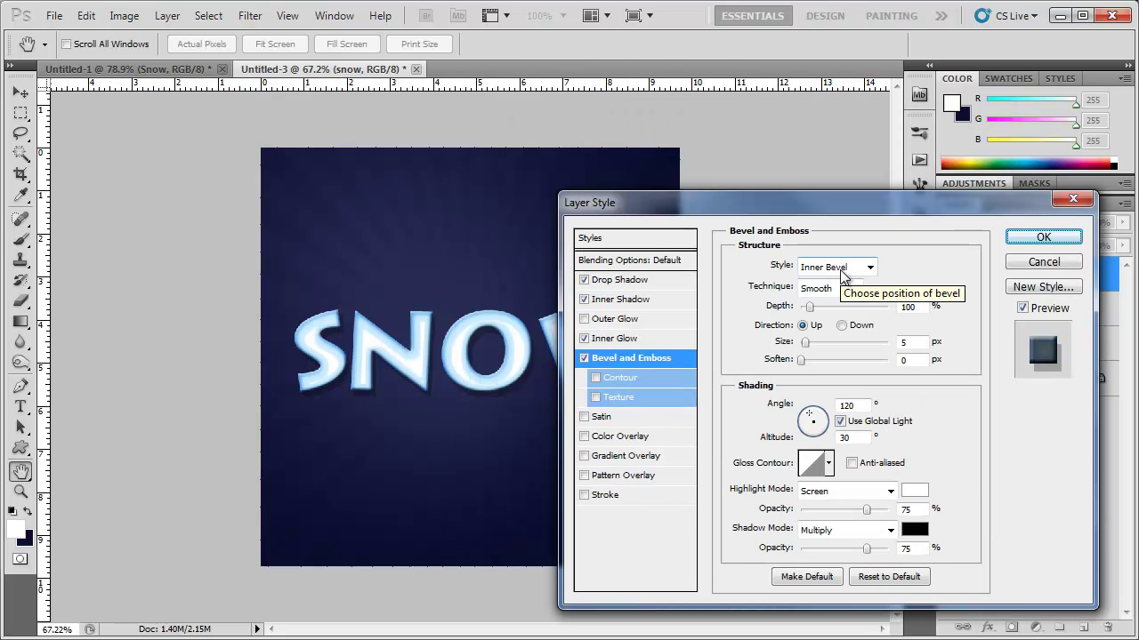
{"action": "left_click", "coordinate": [854, 288]}
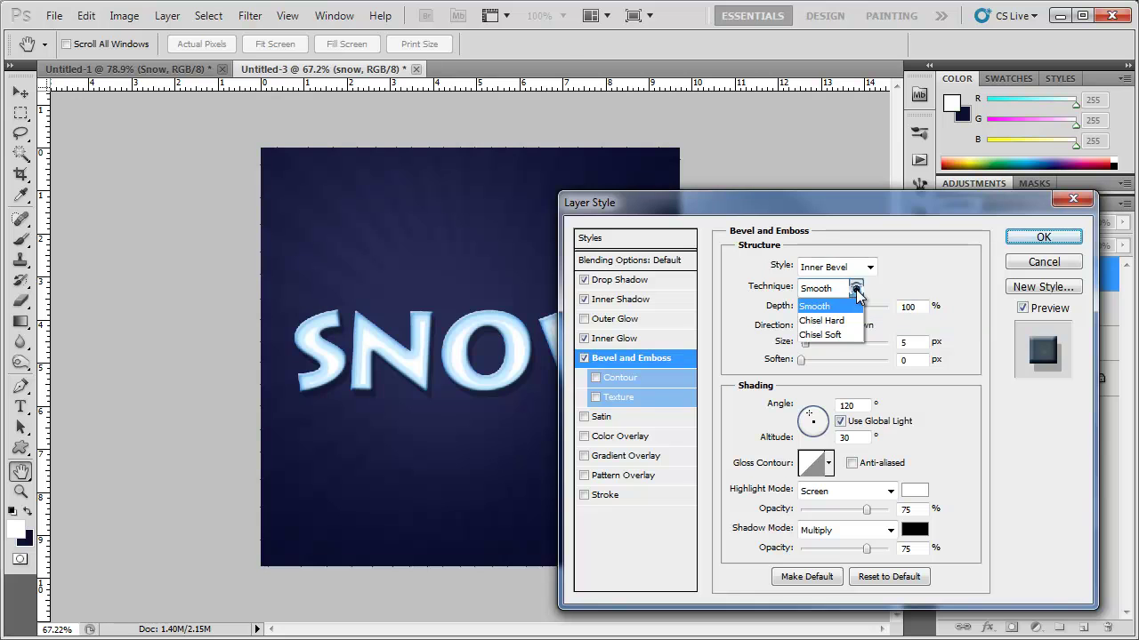
{"action": "left_click", "coordinate": [840, 334]}
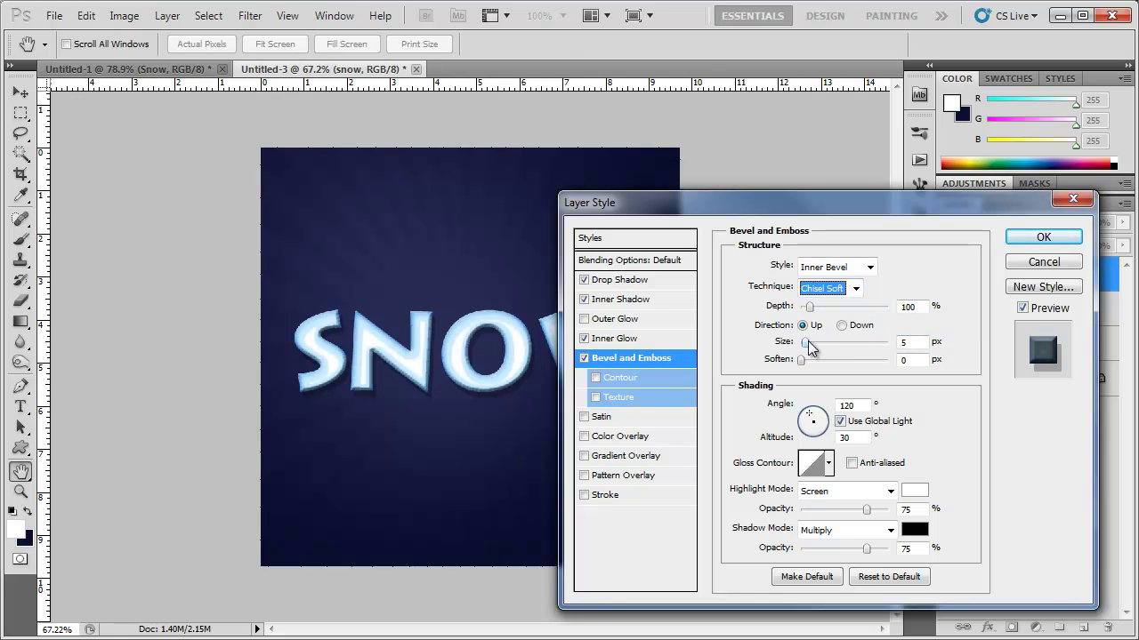
{"action": "left_click_drag", "start_coordinate": [806, 343], "coordinate": [803, 345]}
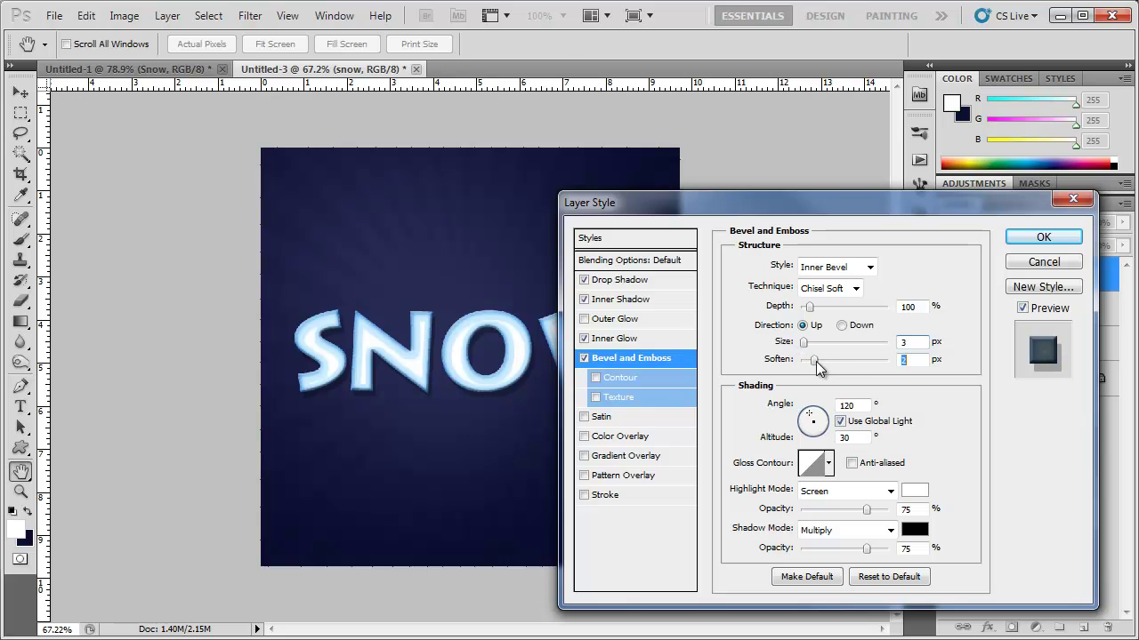
{"action": "left_click_drag", "start_coordinate": [830, 360], "coordinate": [793, 366]}
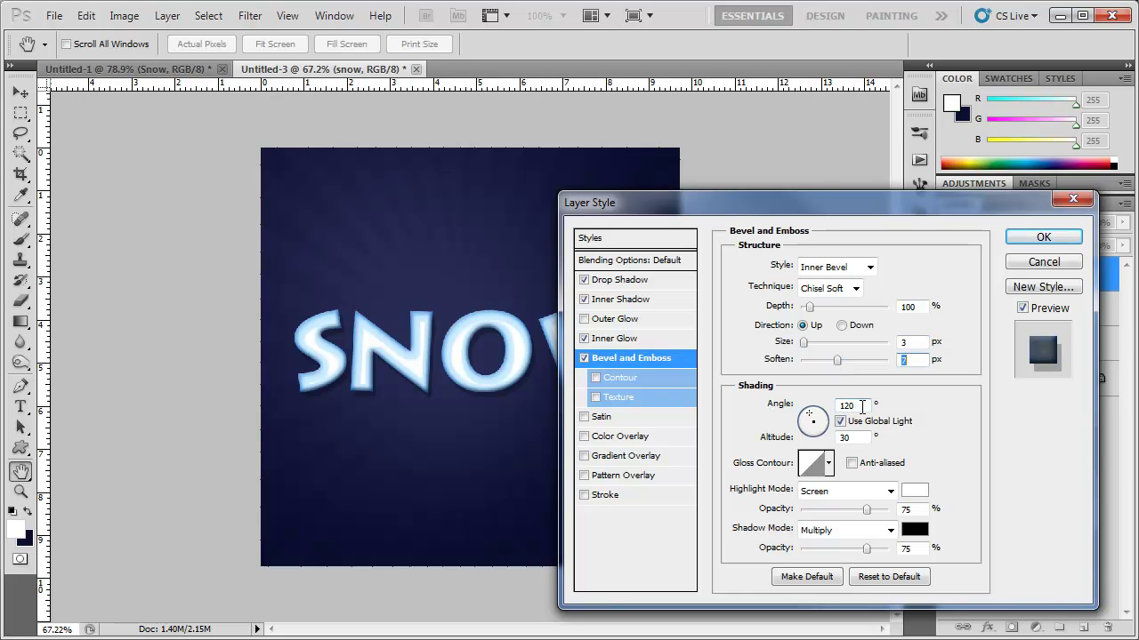
{"action": "left_click", "coordinate": [841, 422]}
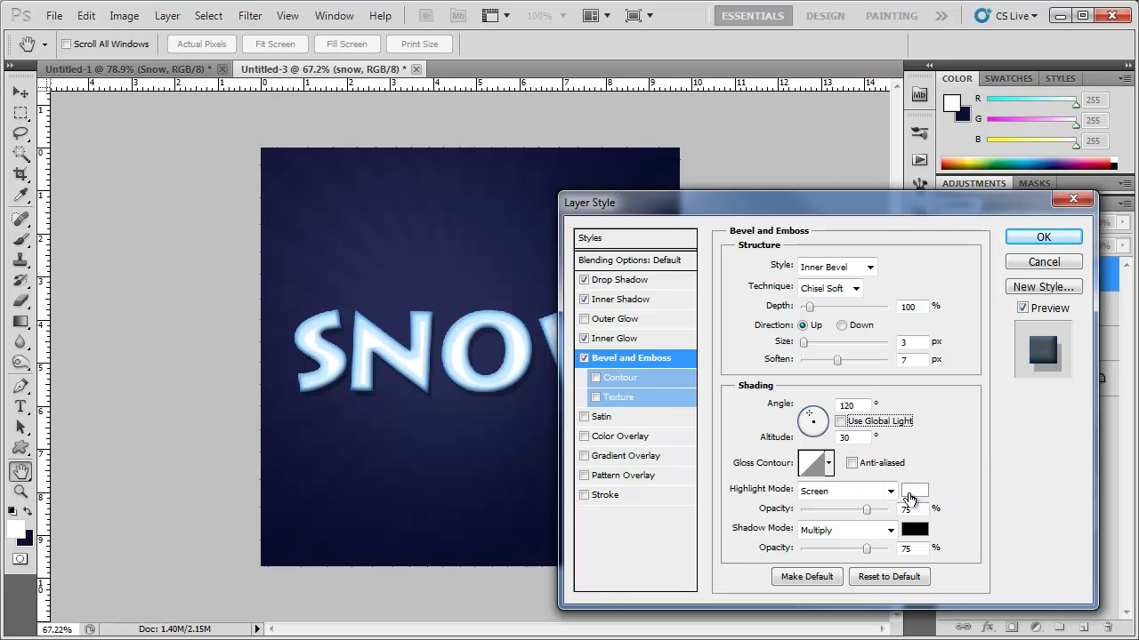
Make the bevel highlight blue Multiply and the shadow white Linear Dodge, both 100% opacity.
{"action": "left_click", "coordinate": [910, 494]}
{"action": "left_click_drag", "start_coordinate": [734, 298], "coordinate": [737, 303]}
{"action": "left_click", "coordinate": [668, 238]}
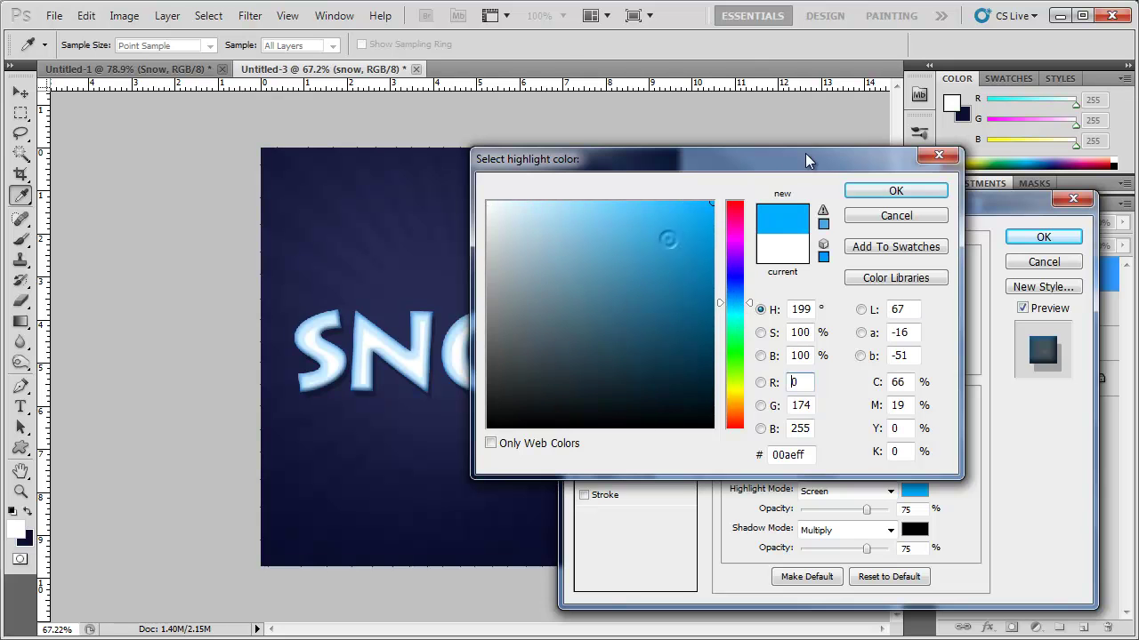
{"action": "left_click", "coordinate": [896, 191]}
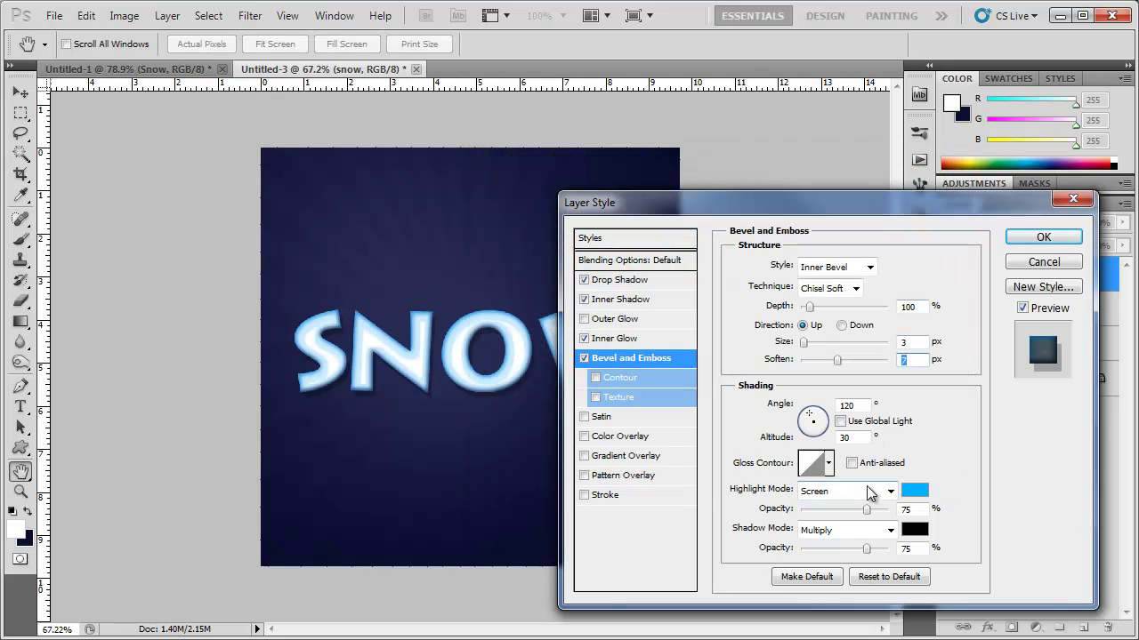
{"action": "left_click", "coordinate": [869, 492]}
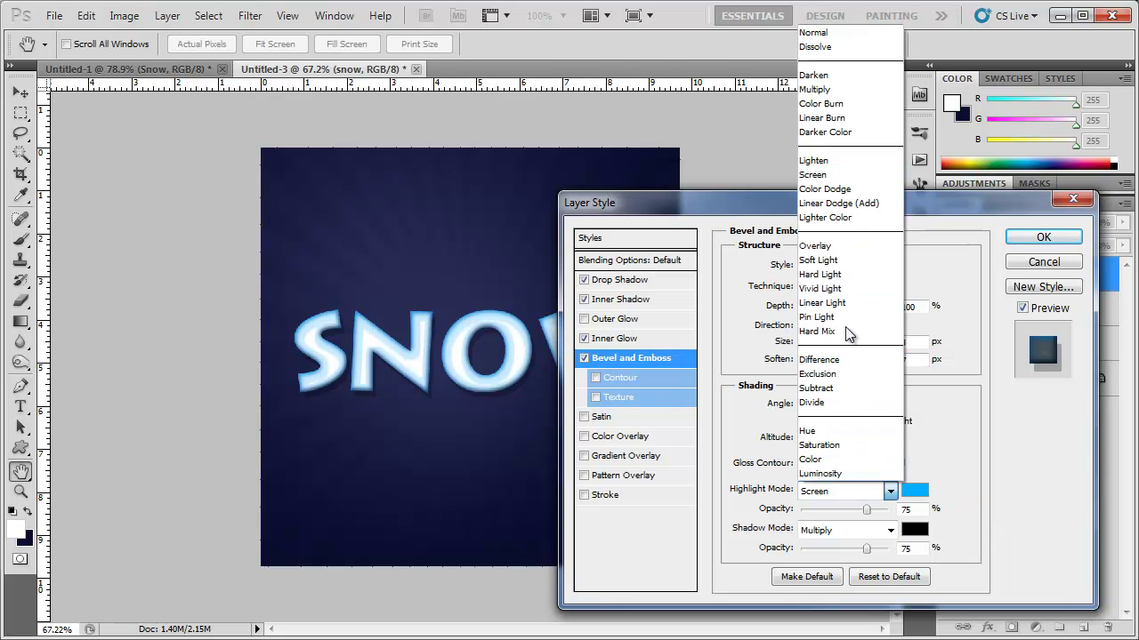
{"action": "left_click", "coordinate": [823, 89]}
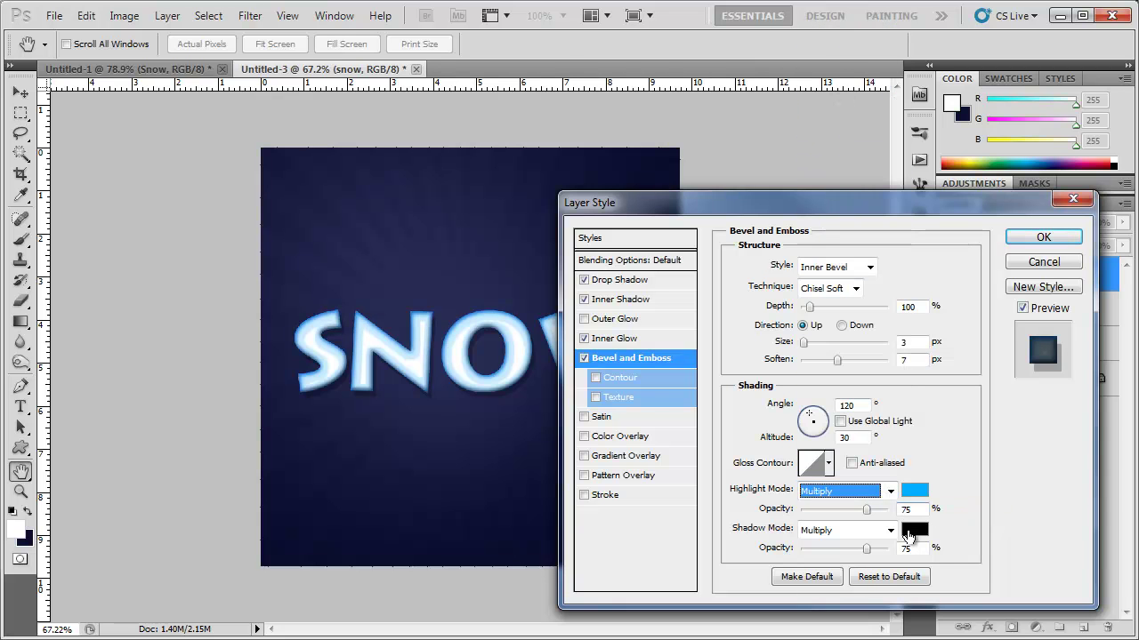
{"action": "left_click", "coordinate": [912, 531]}
{"action": "left_click", "coordinate": [478, 190]}
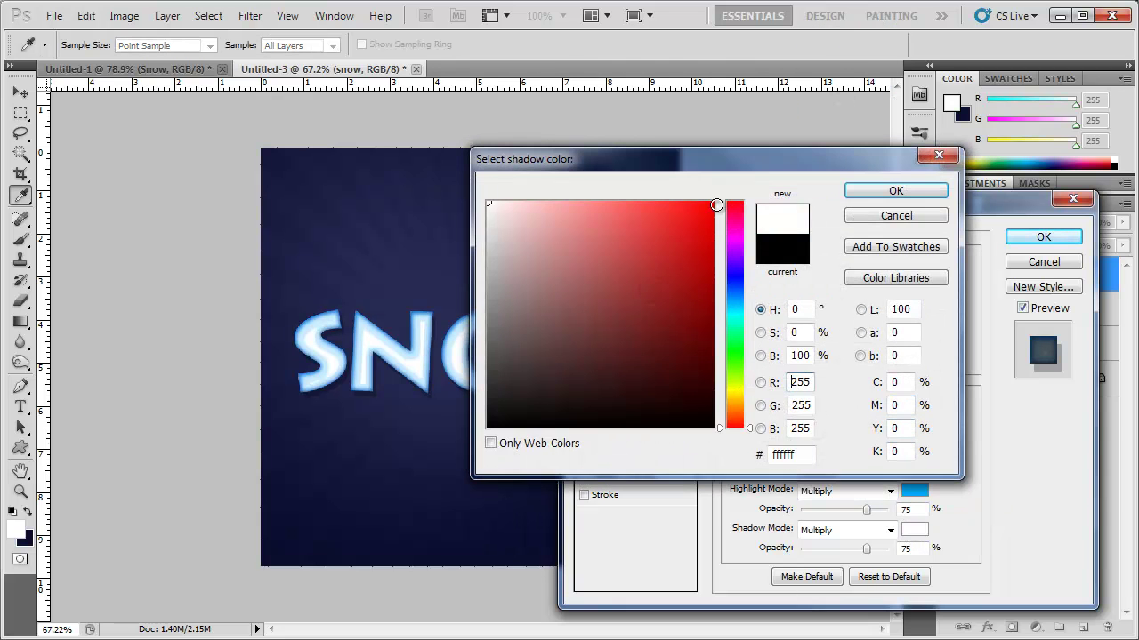
{"action": "left_click", "coordinate": [917, 187]}
{"action": "left_click", "coordinate": [889, 530]}
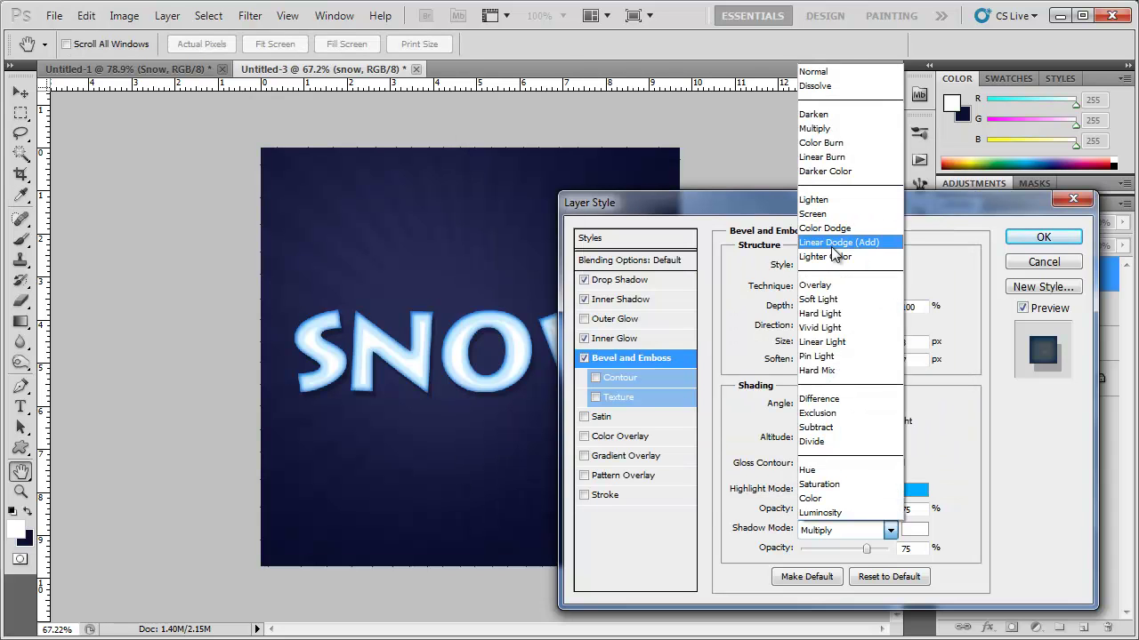
{"action": "left_click", "coordinate": [834, 243]}
{"action": "left_click_drag", "start_coordinate": [854, 513], "coordinate": [888, 509]}
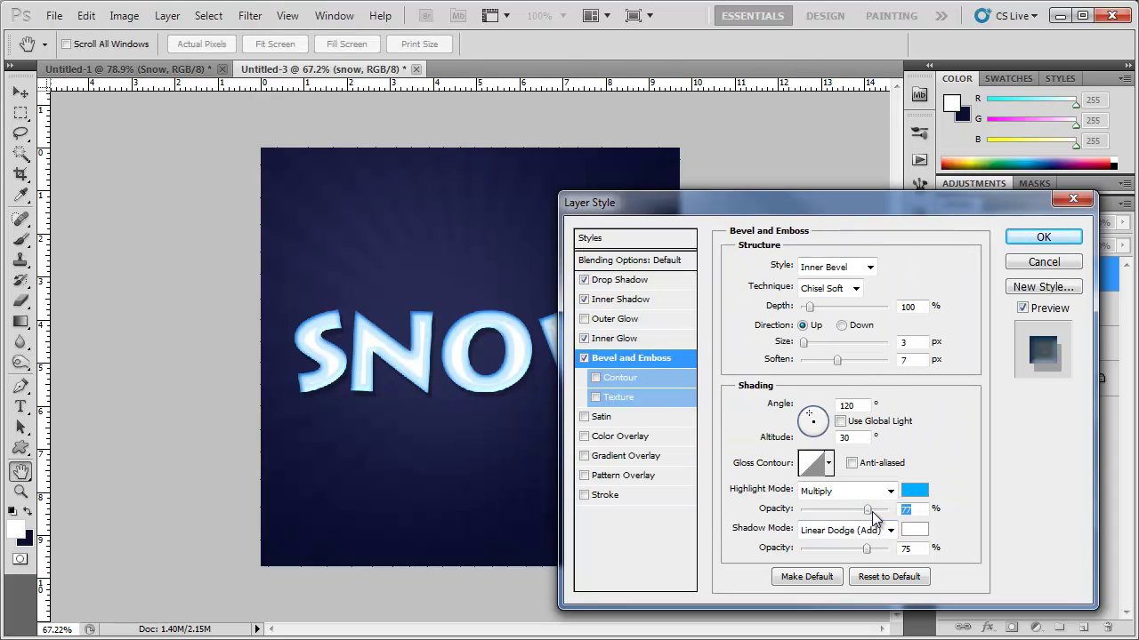
{"action": "left_click_drag", "start_coordinate": [866, 549], "coordinate": [887, 549]}
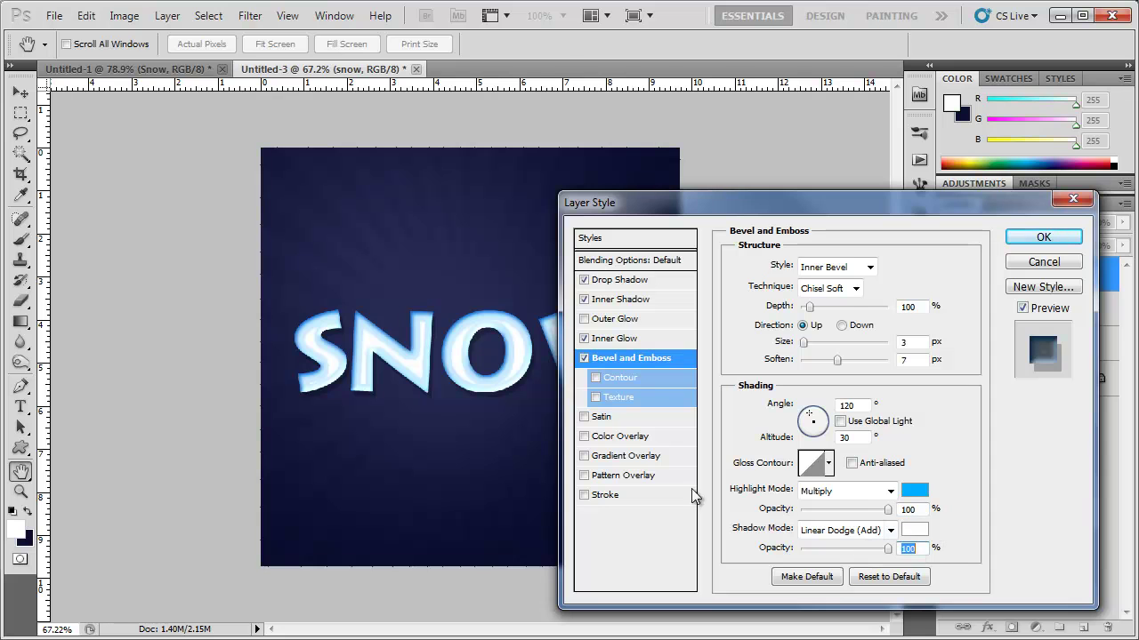
Enable Gradient Overlay and set the gradient's left stop to a light sky blue.
{"action": "left_click", "coordinate": [635, 456]}
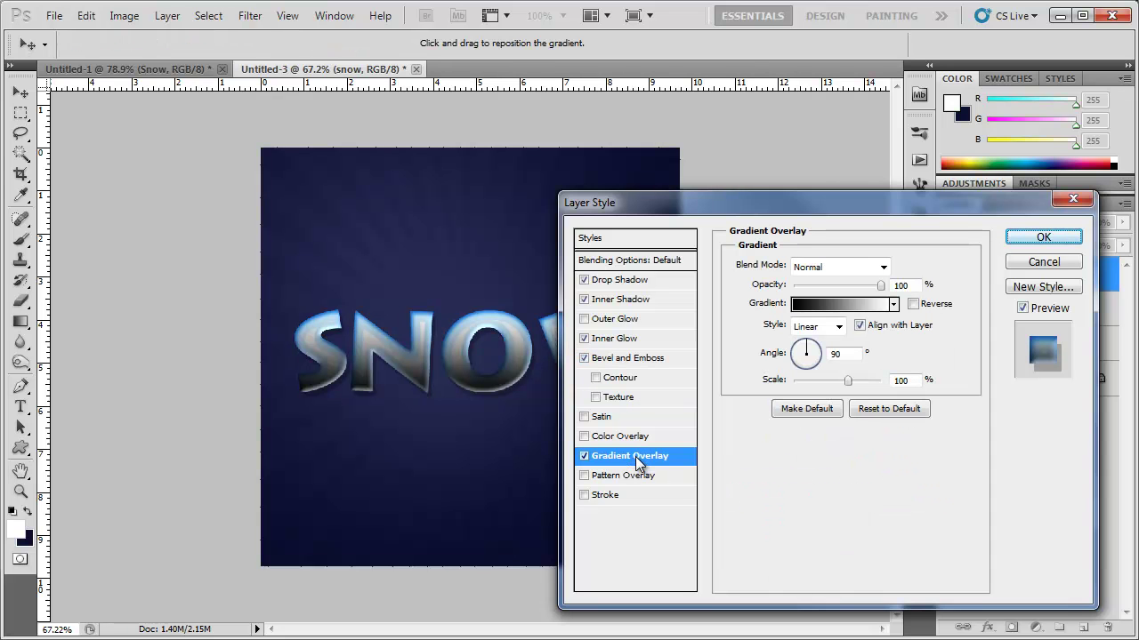
{"action": "left_click", "coordinate": [852, 311]}
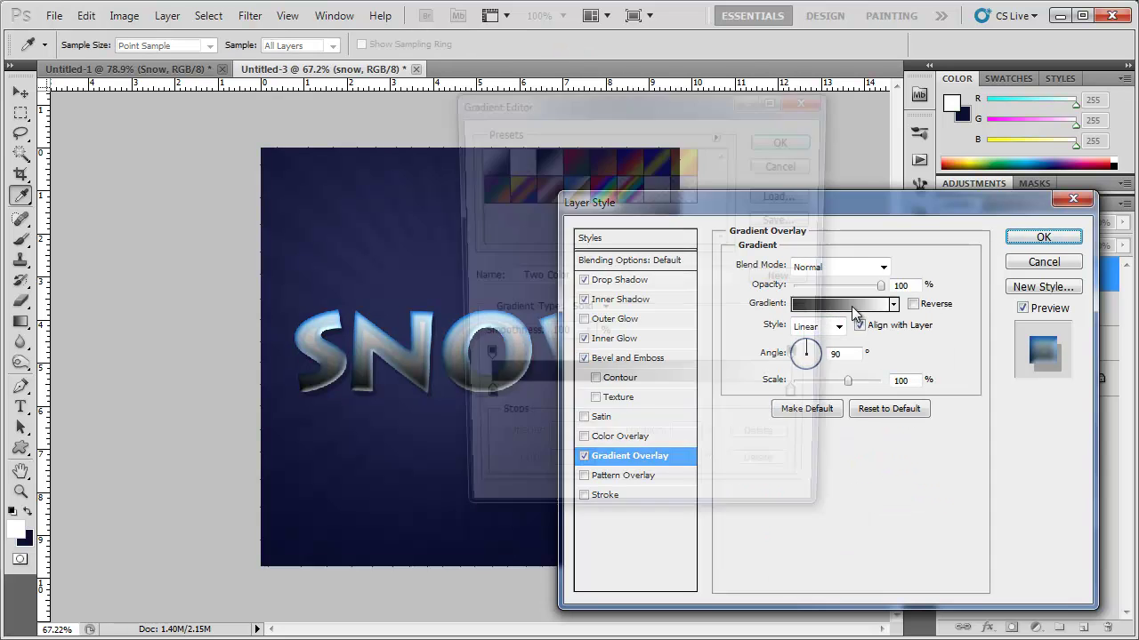
{"action": "double_click", "coordinate": [478, 406]}
{"action": "left_click", "coordinate": [735, 318]}
{"action": "mouse_move", "coordinate": [732, 318]}
{"action": "left_mouse_down"}
{"action": "mouse_move", "coordinate": [733, 251]}
{"action": "mouse_move", "coordinate": [741, 302]}
{"action": "left_mouse_up"}
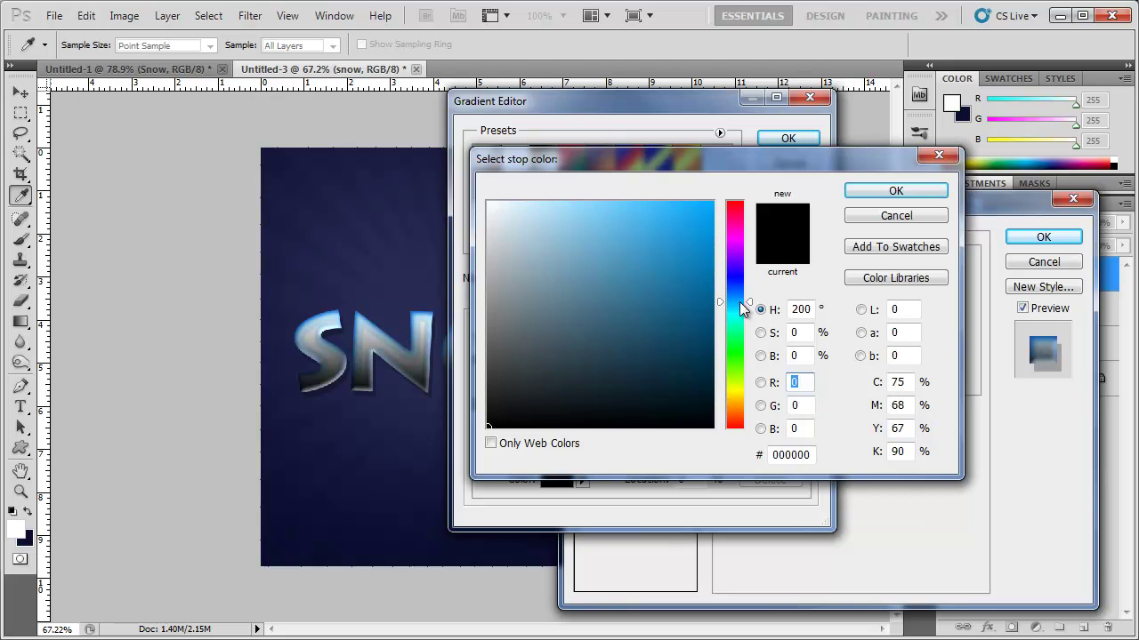
{"action": "left_click", "coordinate": [632, 203]}
{"action": "left_click", "coordinate": [586, 197]}
{"action": "left_click", "coordinate": [560, 190]}
{"action": "left_click", "coordinate": [938, 191]}
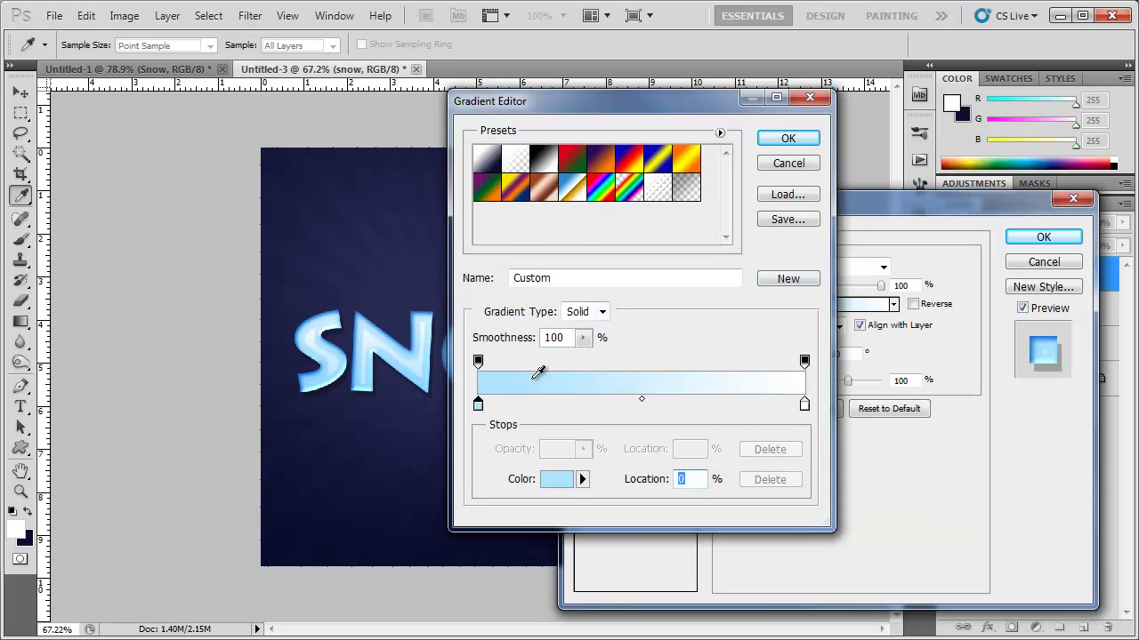
Add alternating white and light-blue stops at about 26%, 52%, 72% and 98%, then accept the gradient.
{"action": "left_click", "coordinate": [641, 408]}
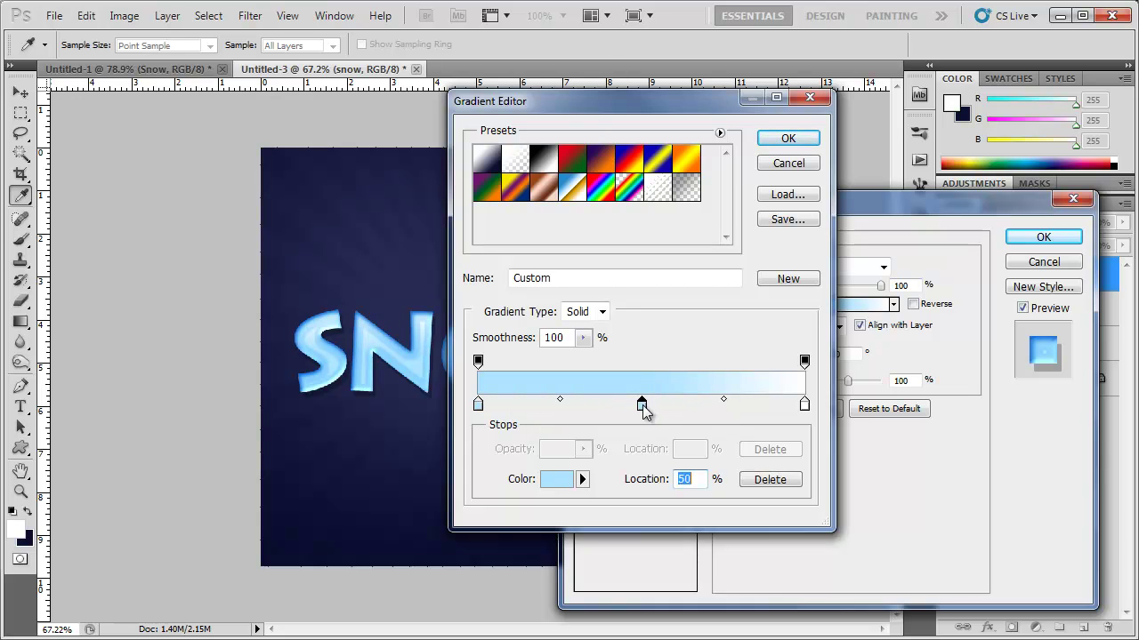
{"action": "left_click", "coordinate": [790, 412]}
{"action": "left_click_drag", "start_coordinate": [804, 407], "coordinate": [714, 409]}
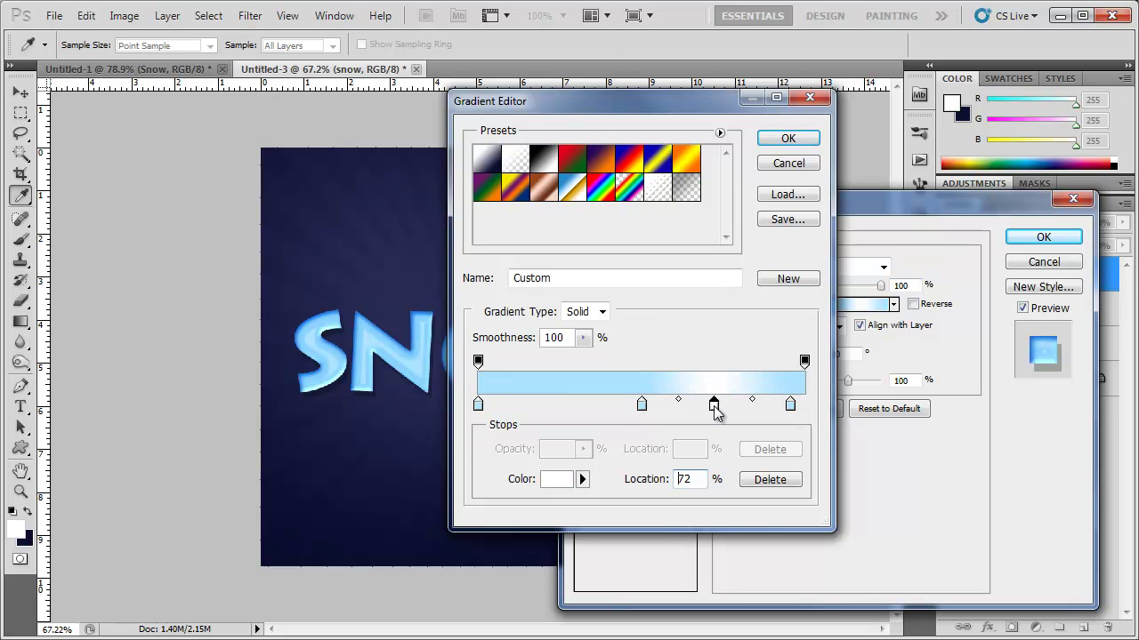
{"action": "left_click_drag", "start_coordinate": [790, 404], "coordinate": [799, 404]}
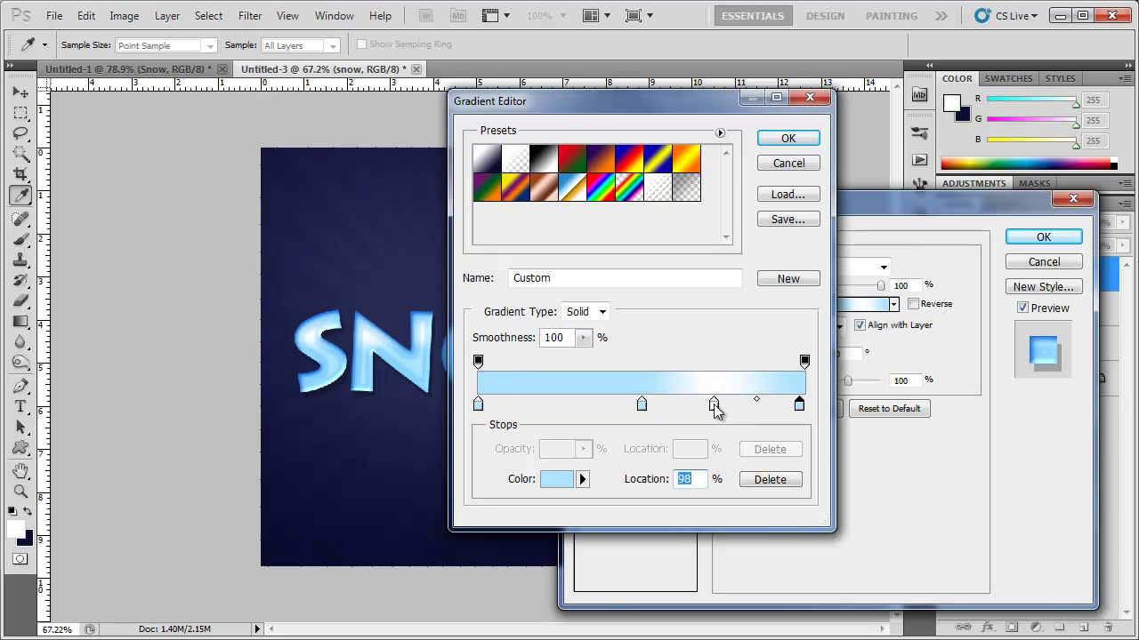
{"action": "left_click", "coordinate": [560, 406]}
{"action": "left_click_drag", "start_coordinate": [561, 407], "coordinate": [564, 409]}
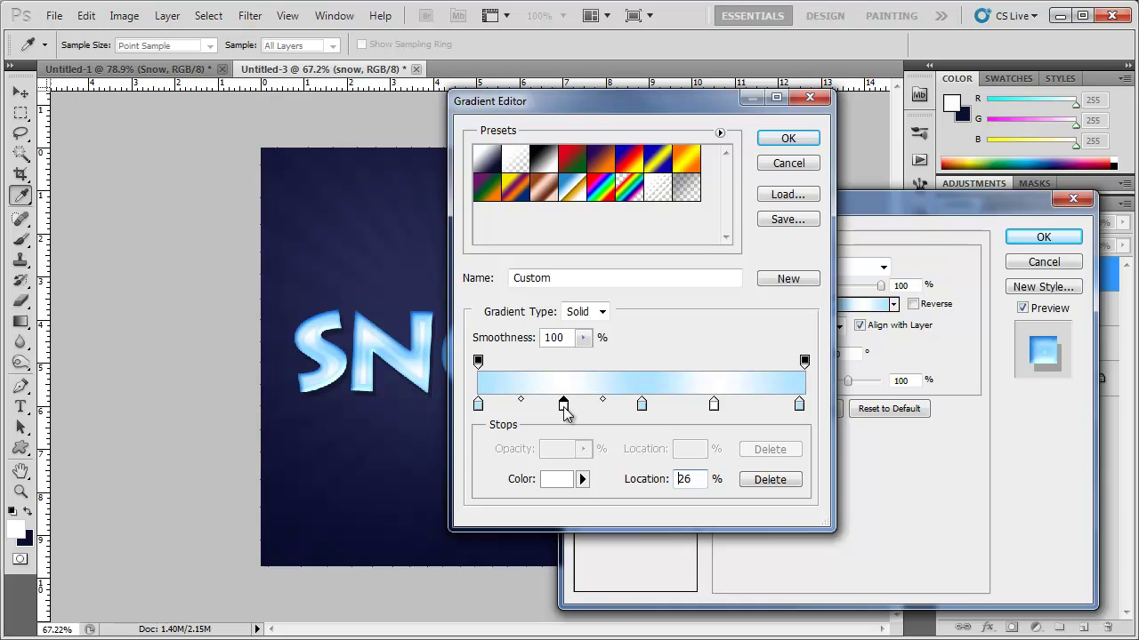
{"action": "left_click_drag", "start_coordinate": [641, 408], "coordinate": [623, 402]}
{"action": "left_click", "coordinate": [649, 406]}
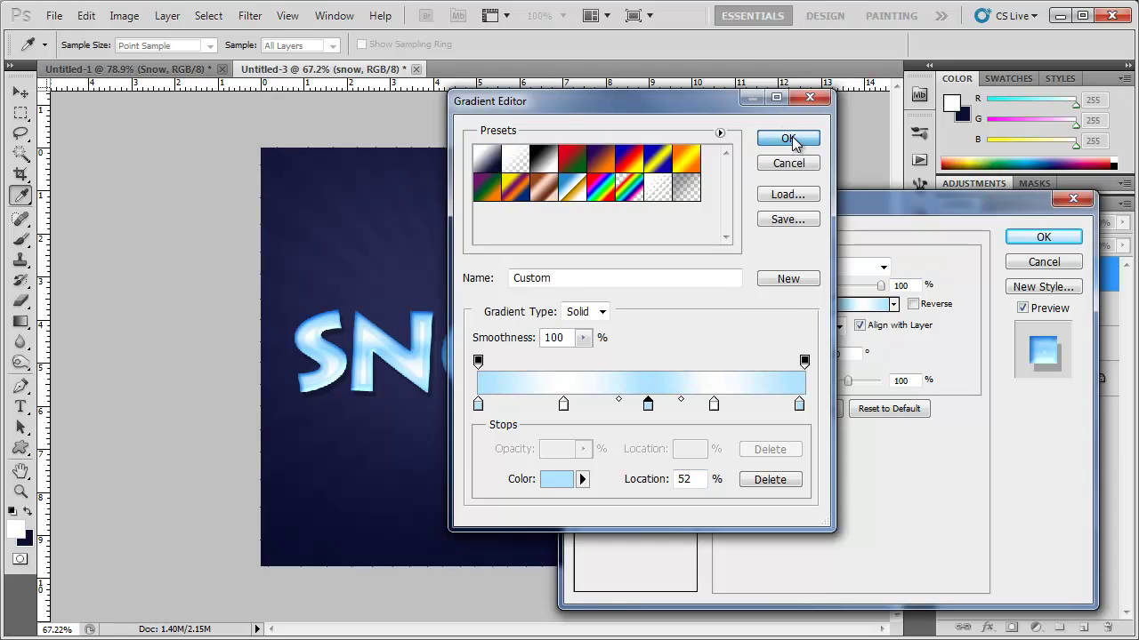
{"action": "left_click", "coordinate": [788, 139]}
Set the overlay to Angle style, 67° angle, 51% opacity and 108% scale.
{"action": "left_click", "coordinate": [817, 326]}
{"action": "left_click", "coordinate": [819, 369]}
{"action": "left_click_drag", "start_coordinate": [817, 360], "coordinate": [825, 333]}
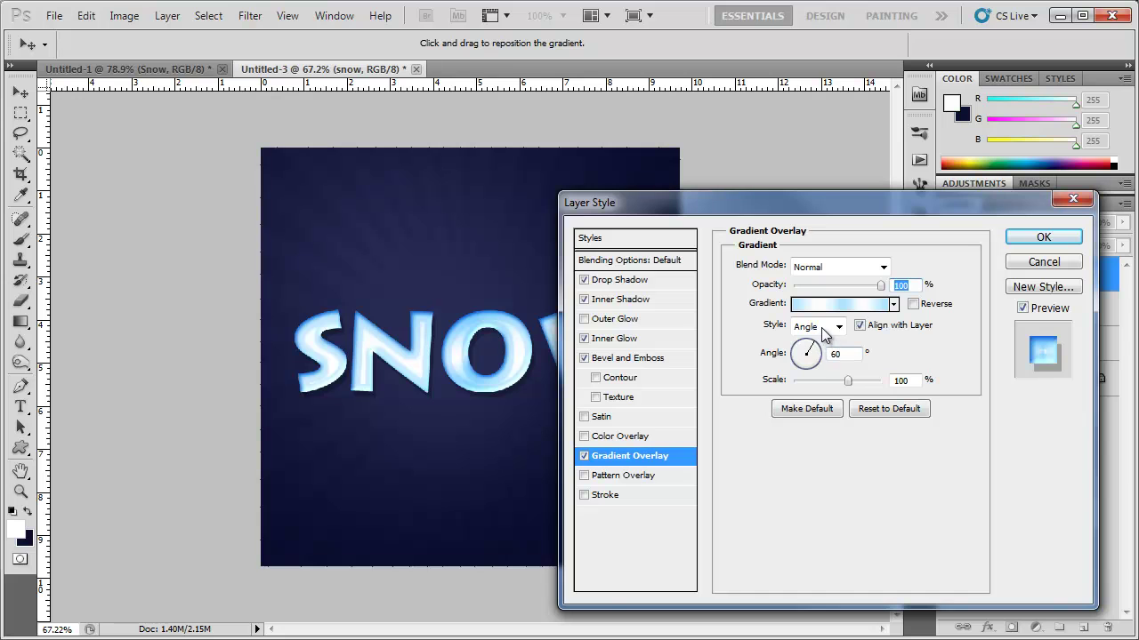
{"action": "left_click", "coordinate": [837, 286]}
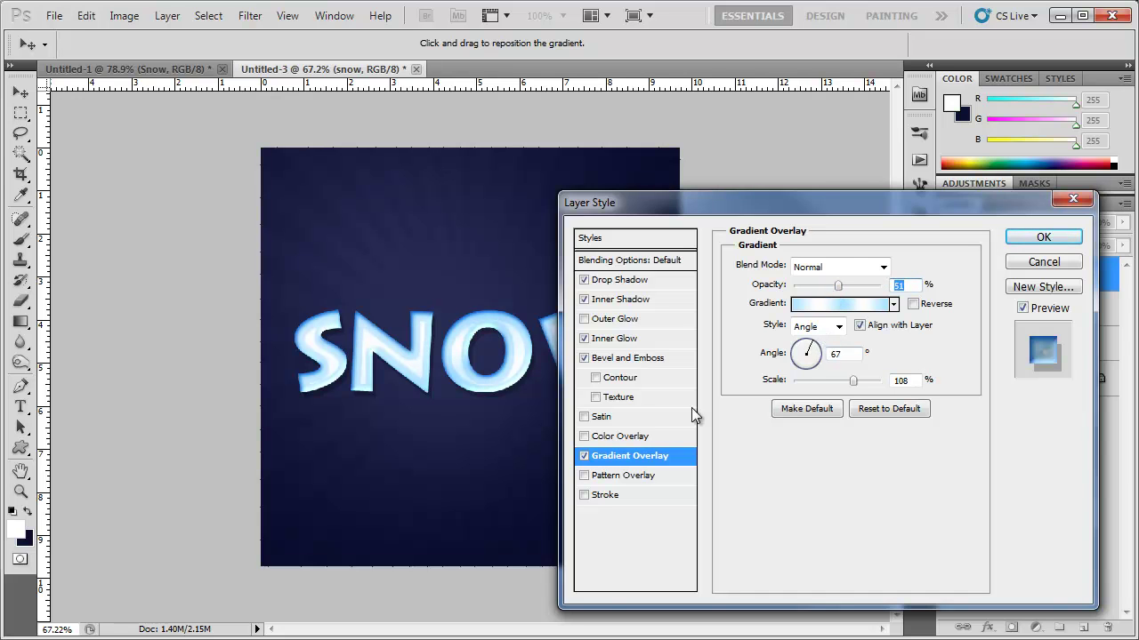
Add a 5 px black outside Stroke at 34% opacity to SNOW and apply all the styles with OK.
{"action": "left_click", "coordinate": [608, 496]}
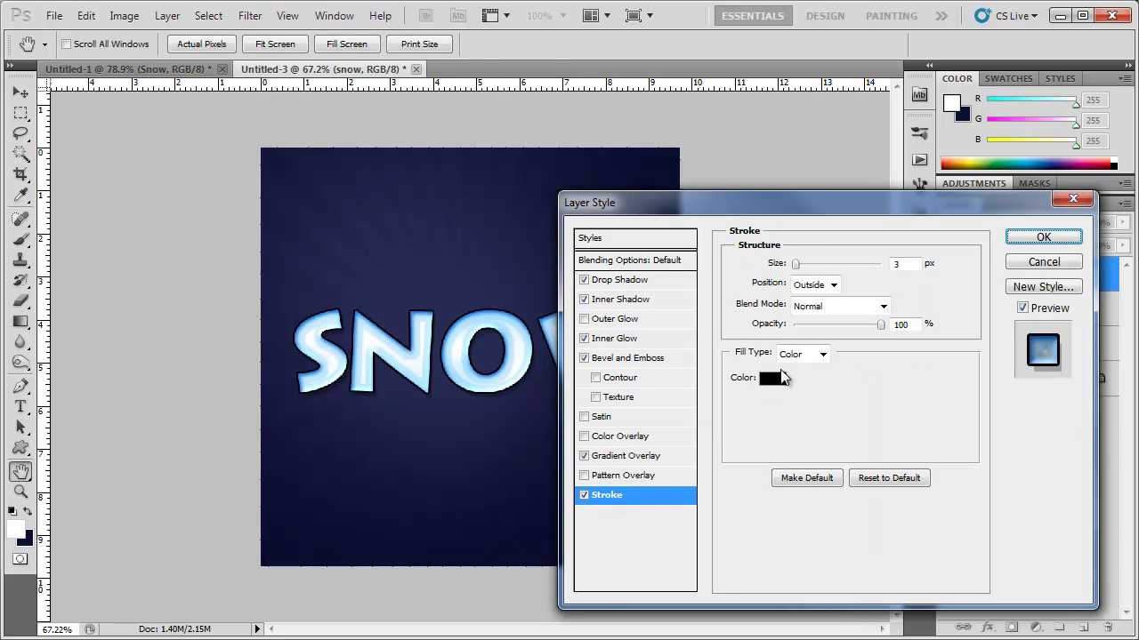
{"action": "left_click_drag", "start_coordinate": [794, 266], "coordinate": [798, 266]}
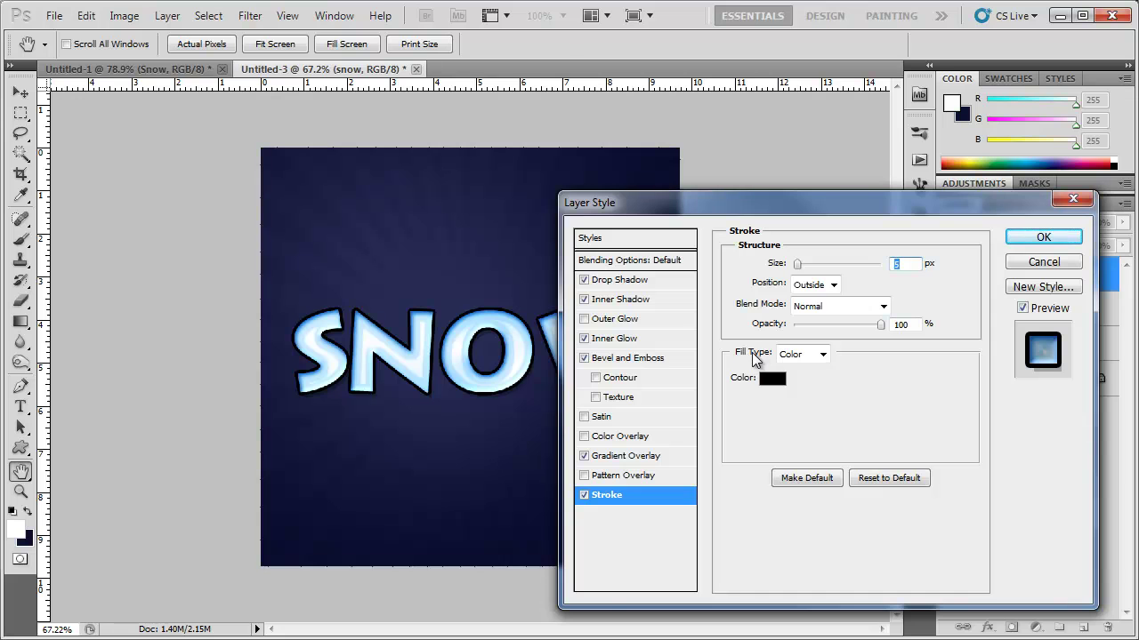
{"action": "left_click", "coordinate": [823, 325]}
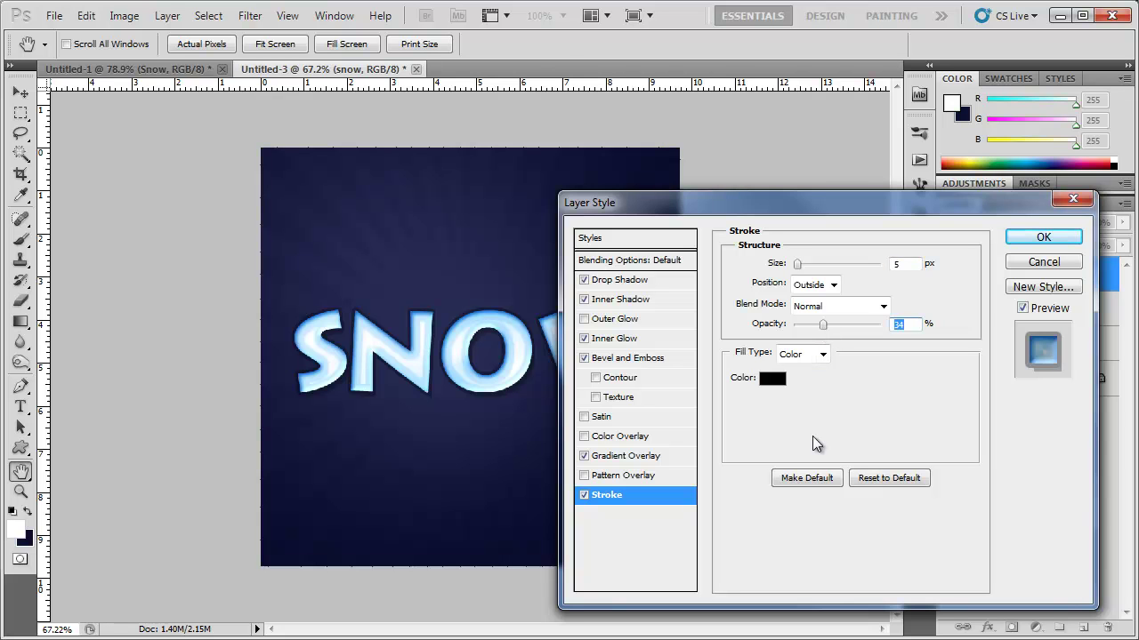
{"action": "left_click", "coordinate": [1041, 239]}
{"action": "left_click", "coordinate": [20, 492]}
{"action": "left_click", "coordinate": [356, 360]}
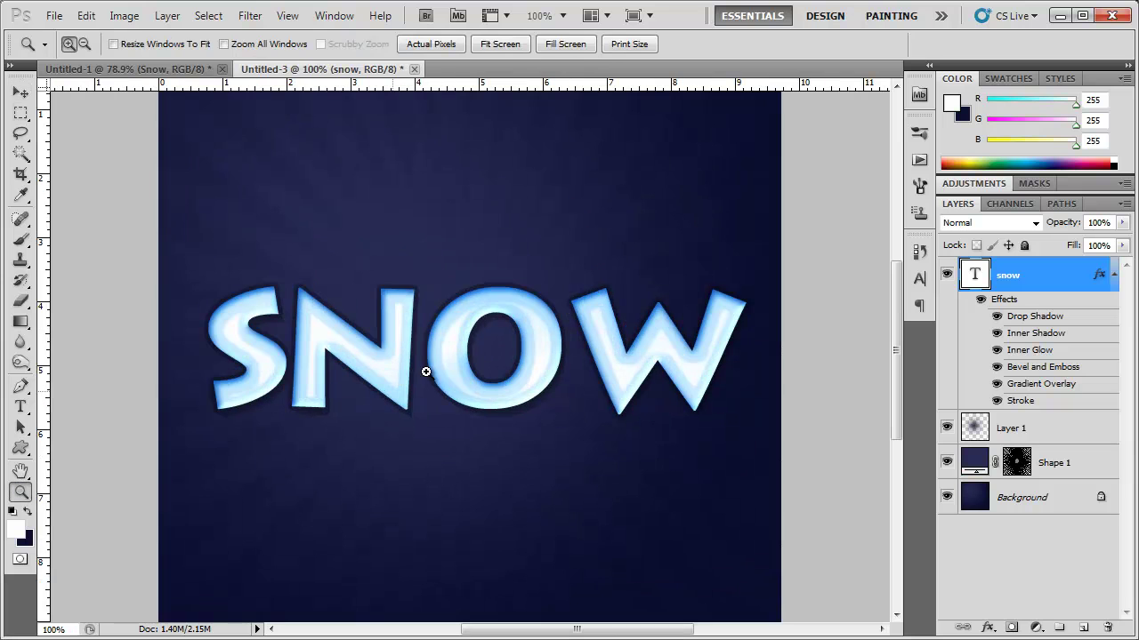
{"action": "left_click", "coordinate": [21, 92]}
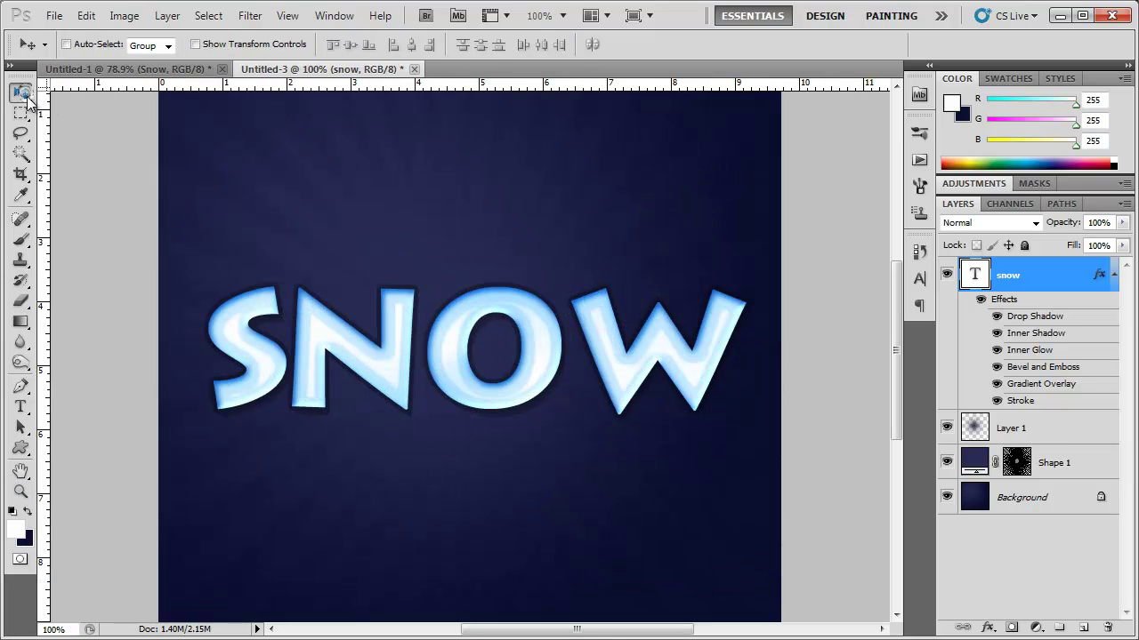